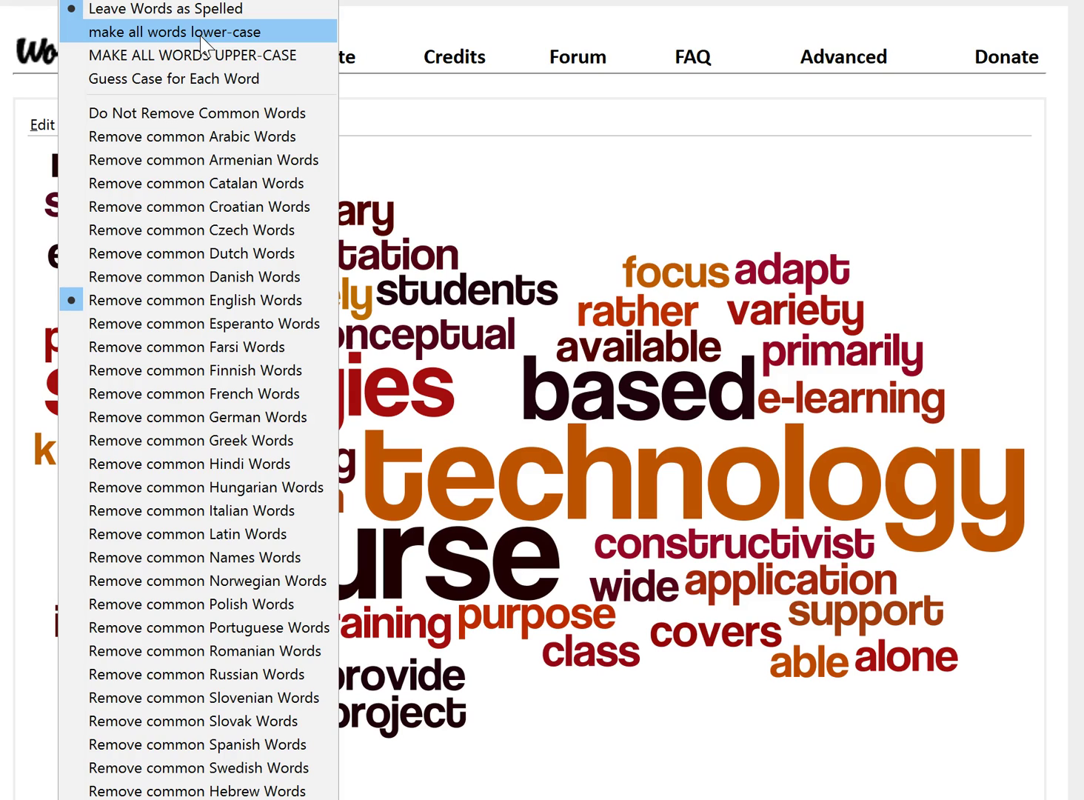
- Switch the Language option to 'make all words lower-case' and confirm it is checked
click(200, 58)
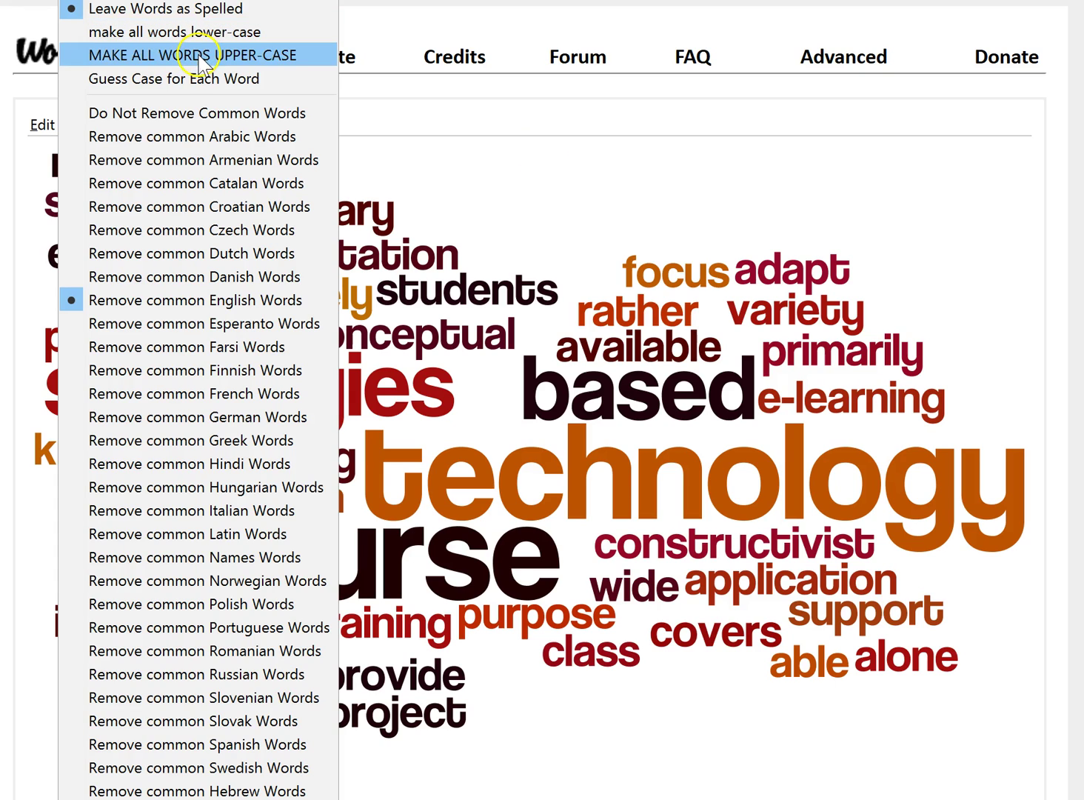
click(756, 685)
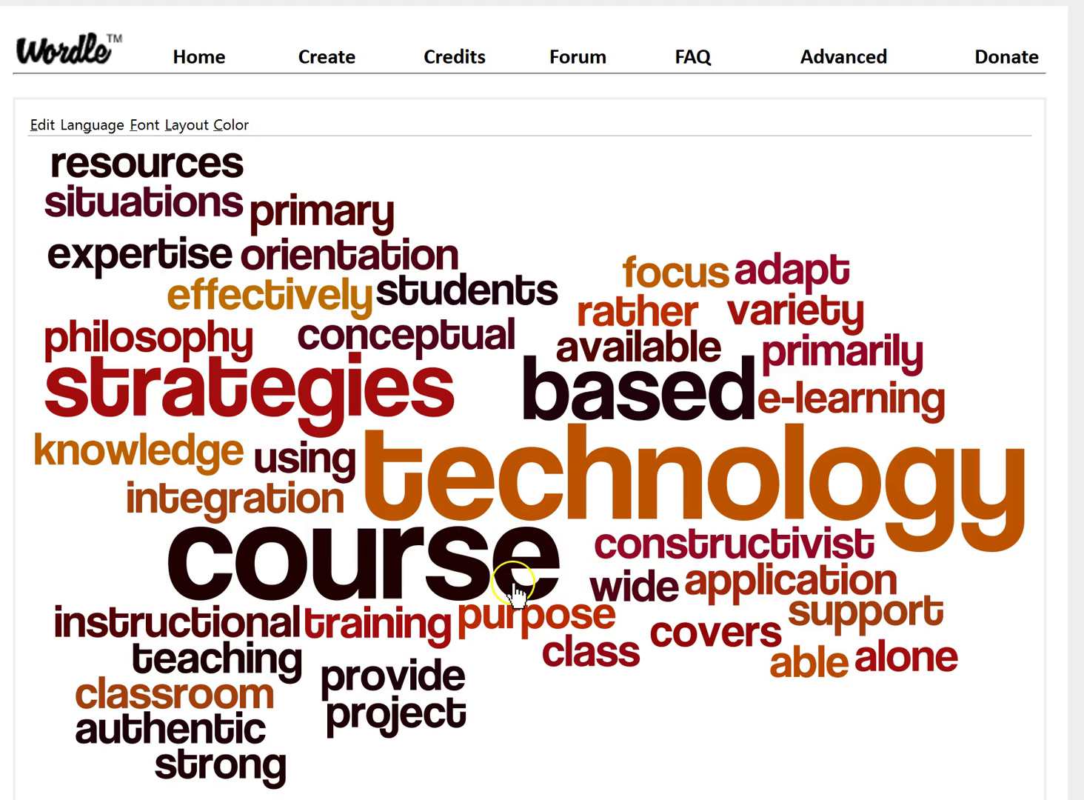
click(81, 124)
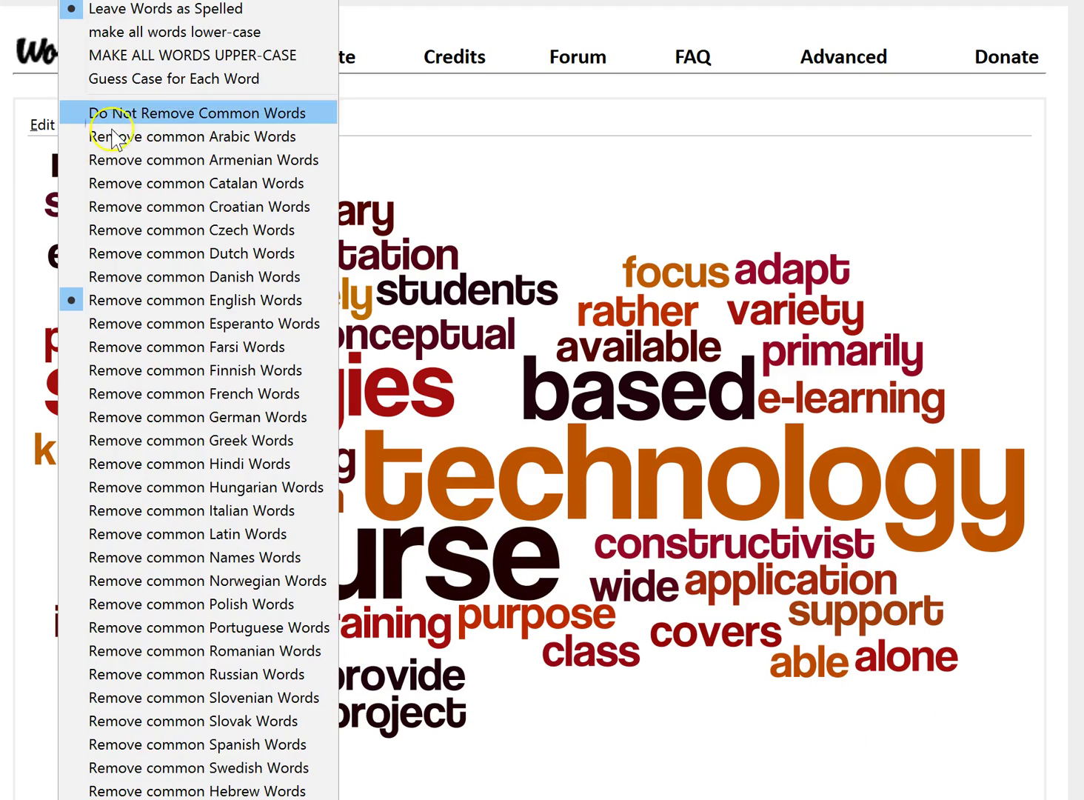
click(135, 34)
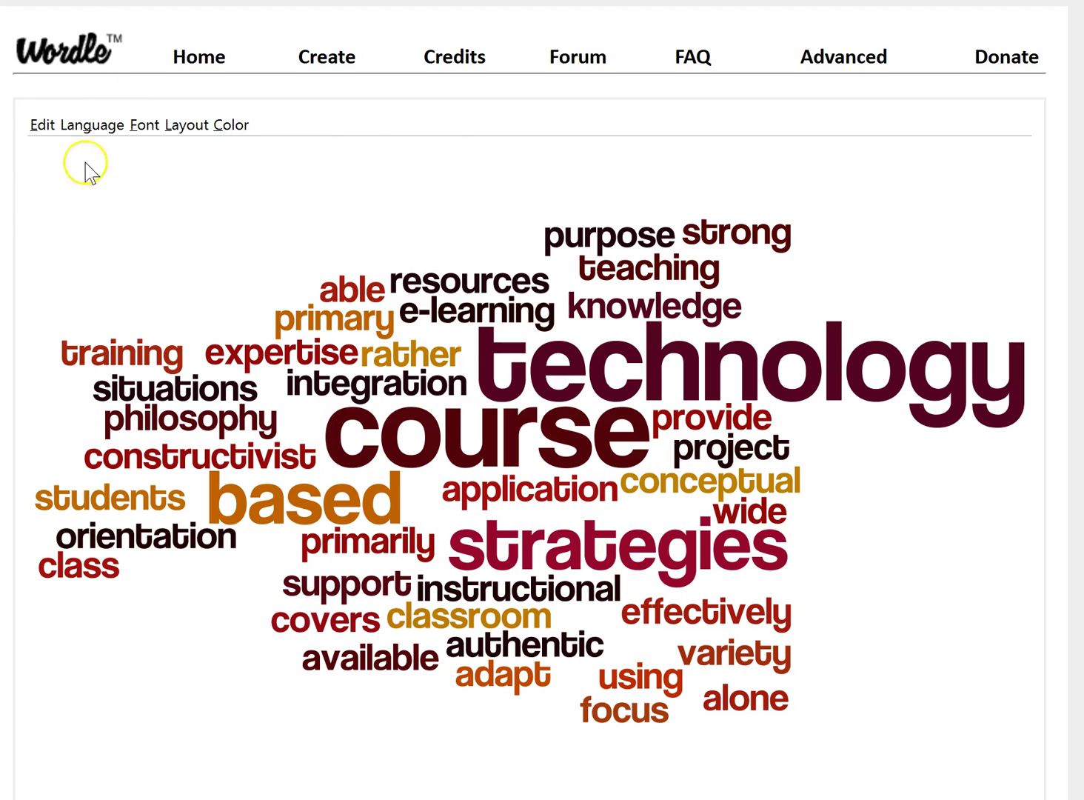
click(115, 129)
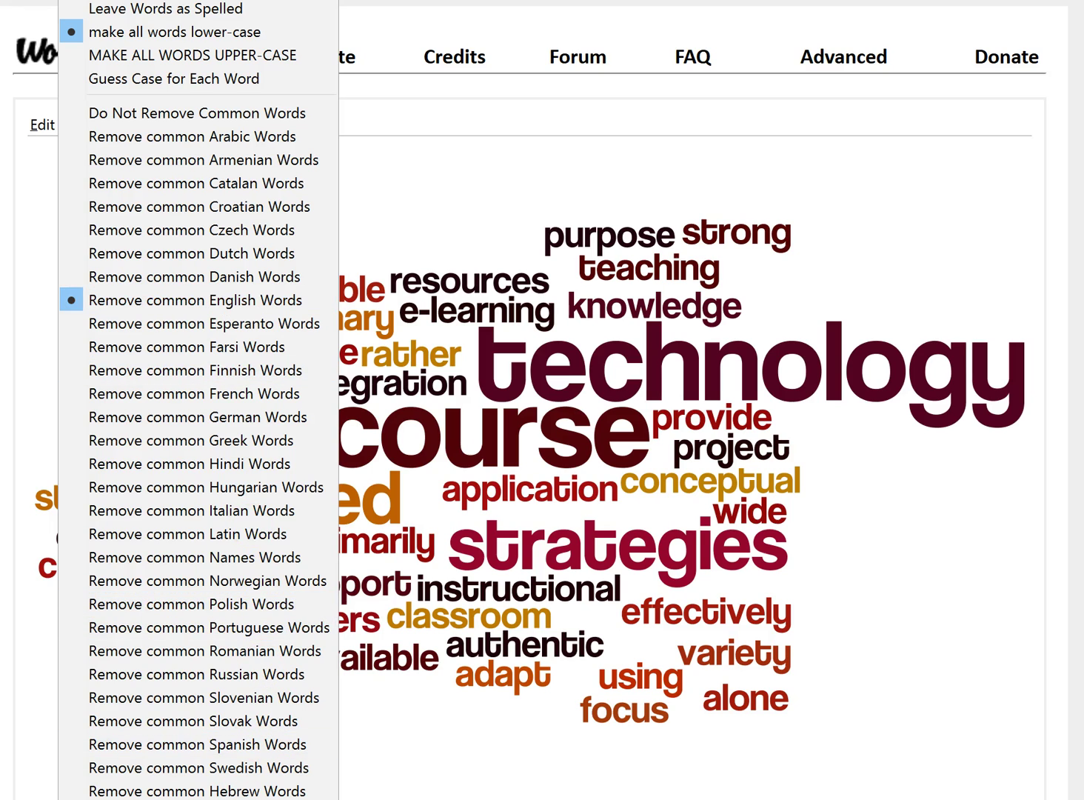
click(697, 163)
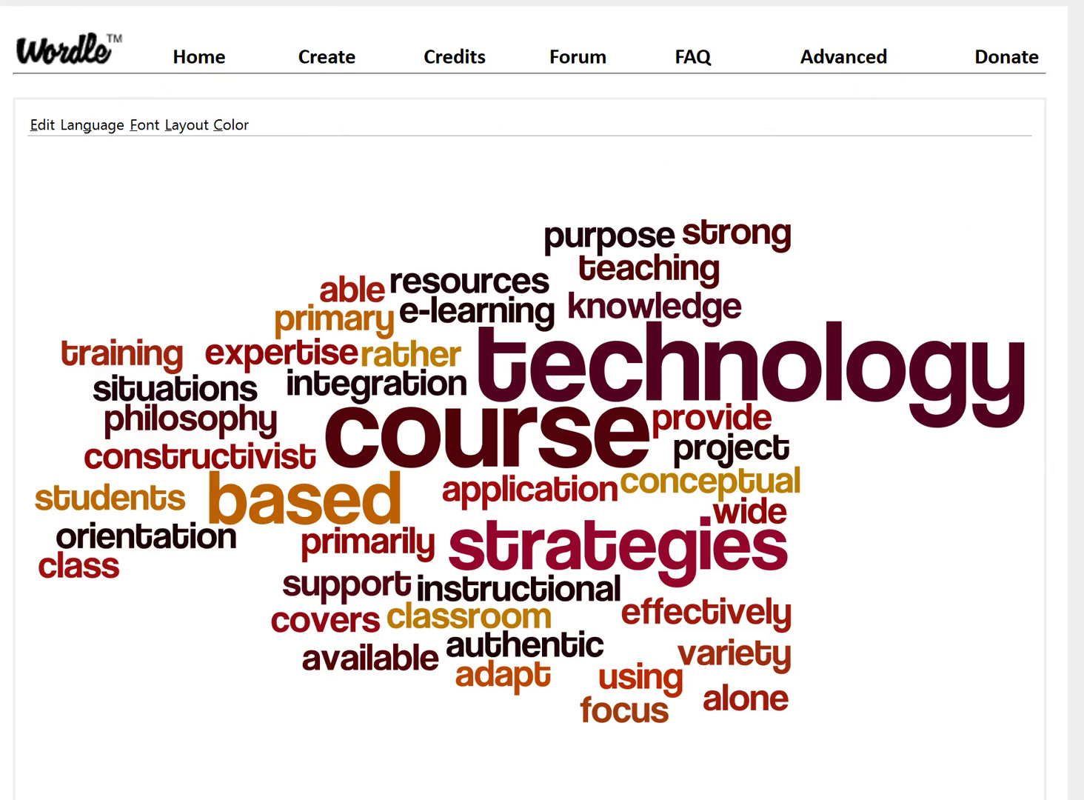
click(64, 124)
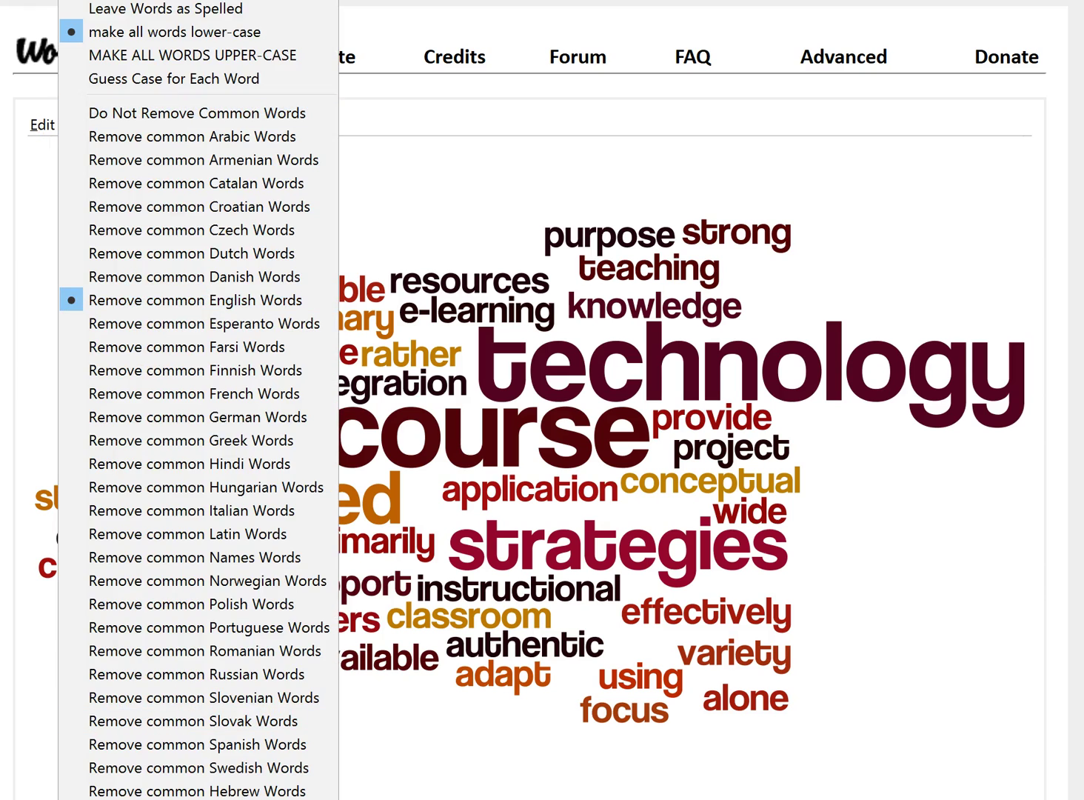
- Review the Word Counts list, with technology and course at 3 each, then close it
click(170, 796)
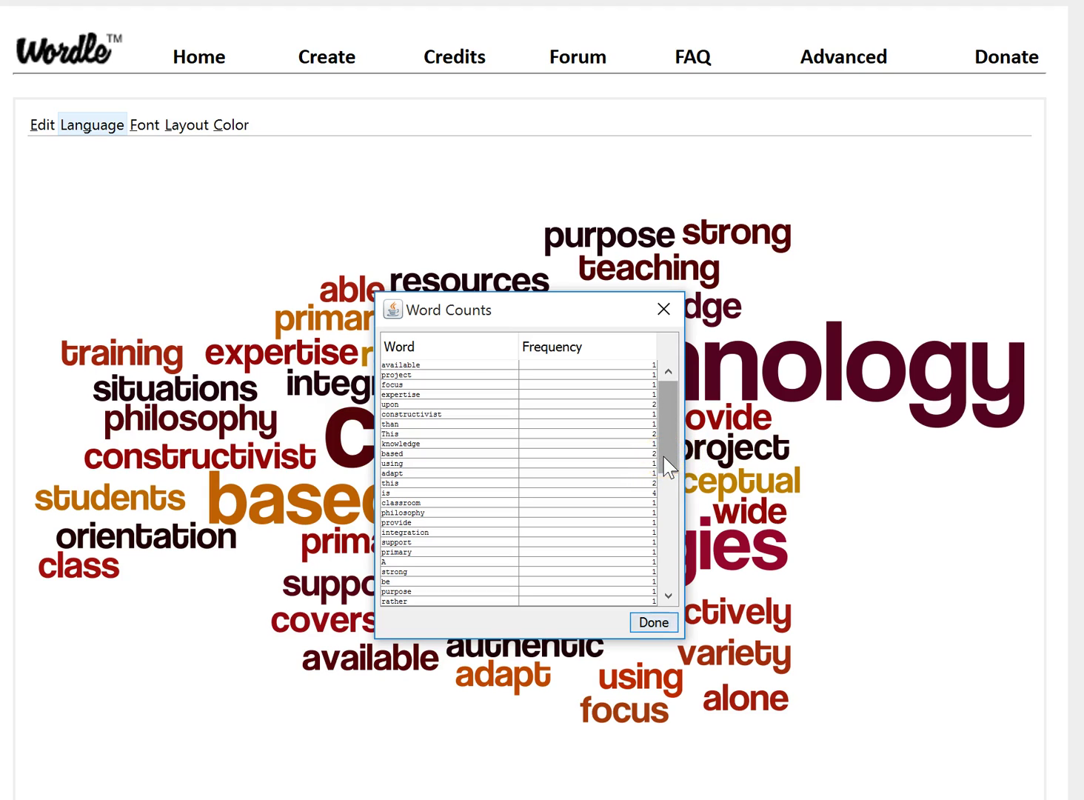
drag(665, 457, 665, 576)
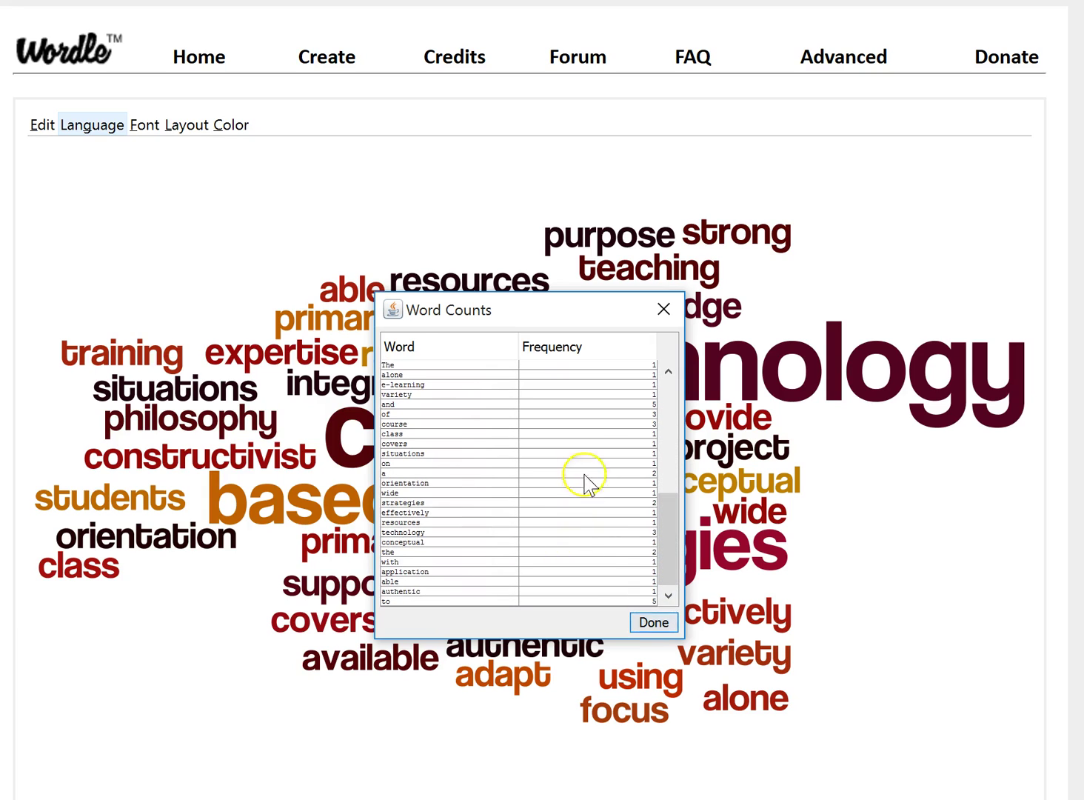
click(669, 592)
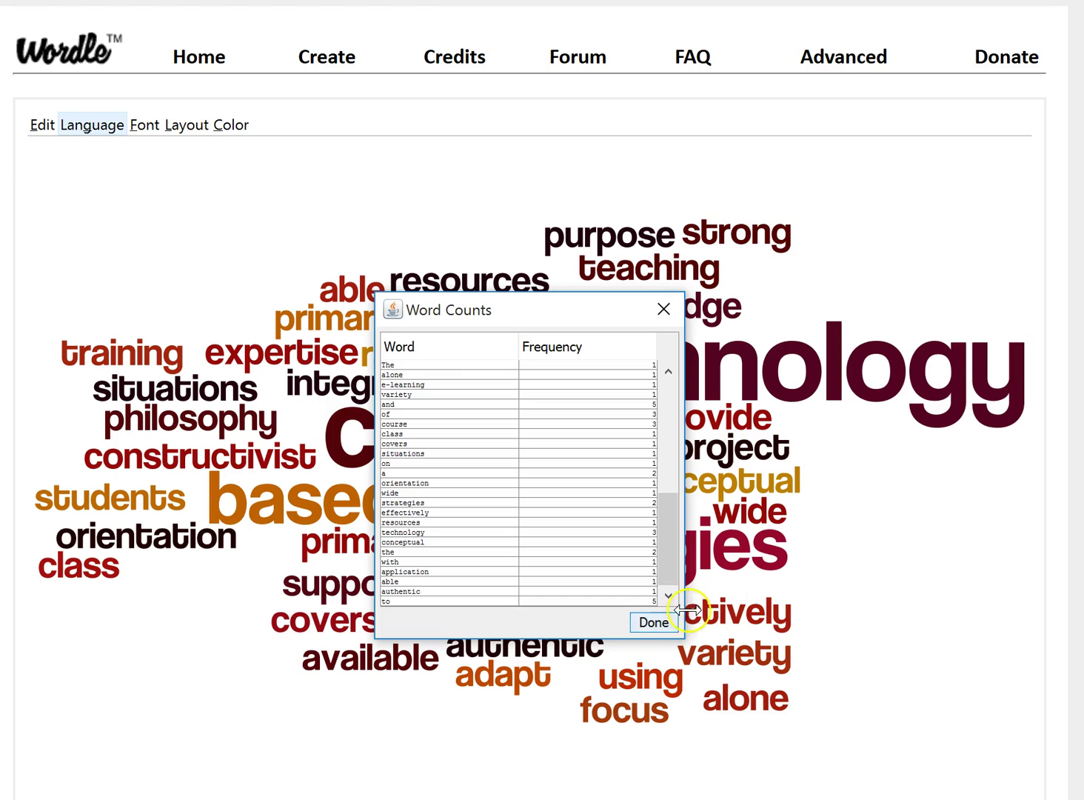
click(654, 622)
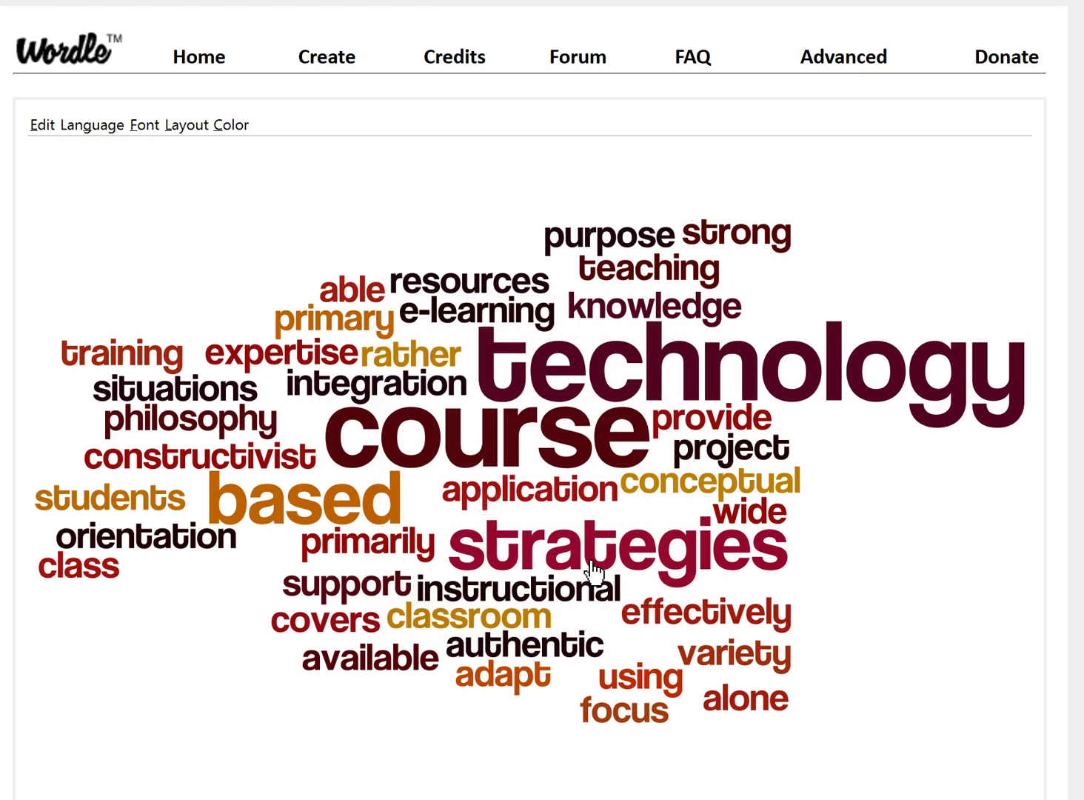
- Try the Steelfish and Grilled Cheese BTN fonts, settling on Kenyan Coffee
click(148, 124)
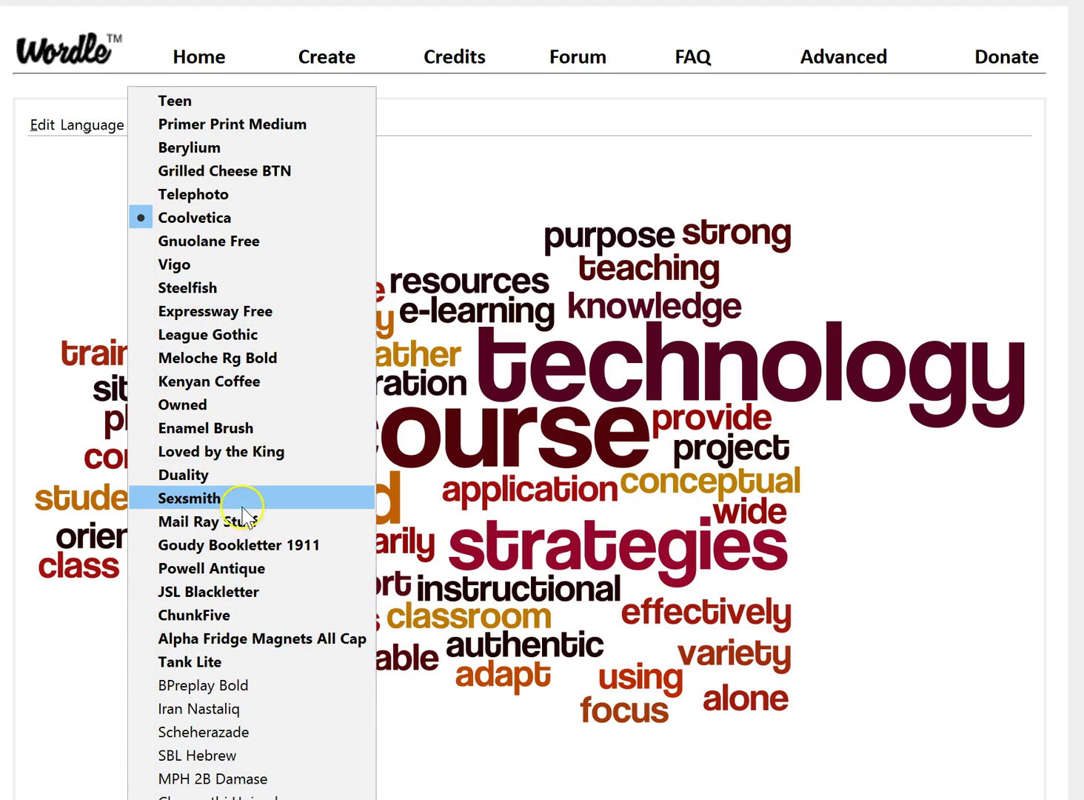
click(281, 289)
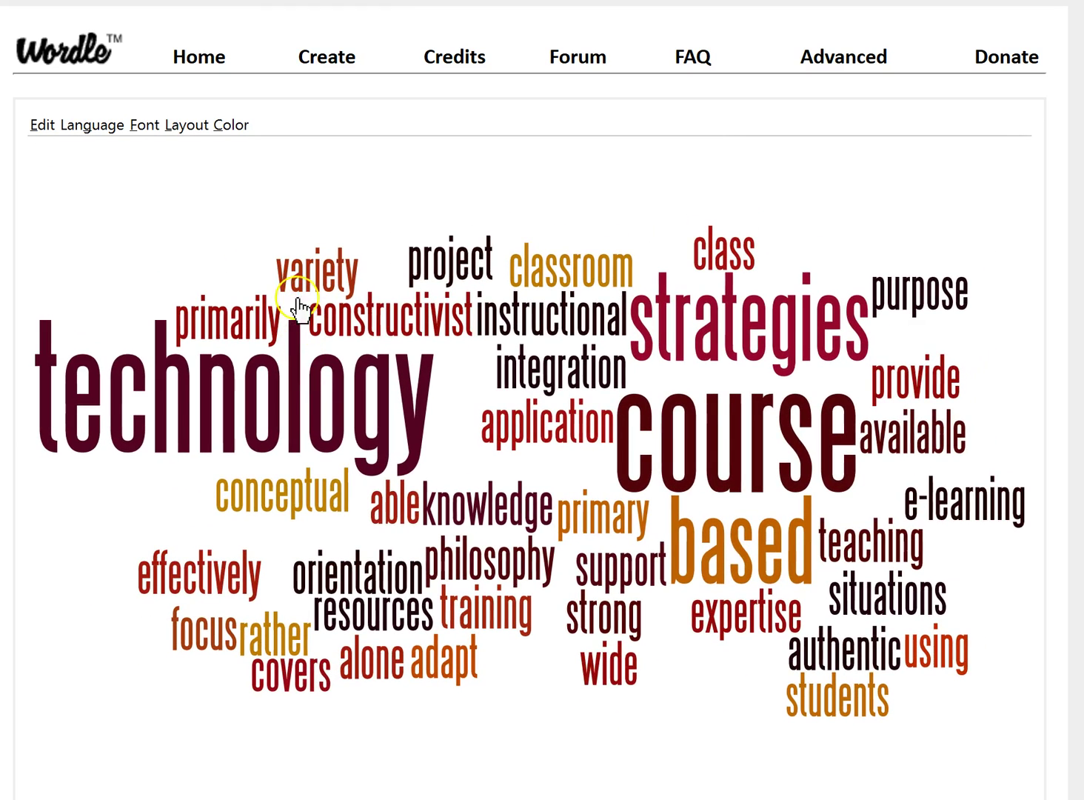
click(145, 125)
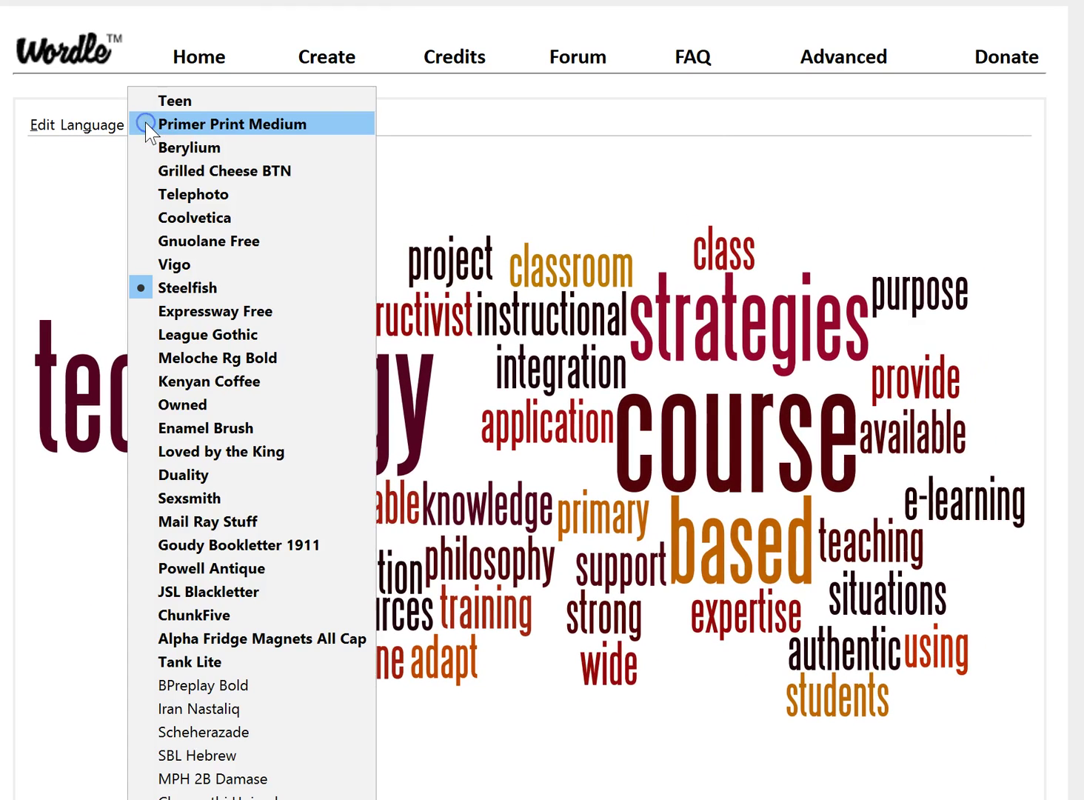
click(145, 172)
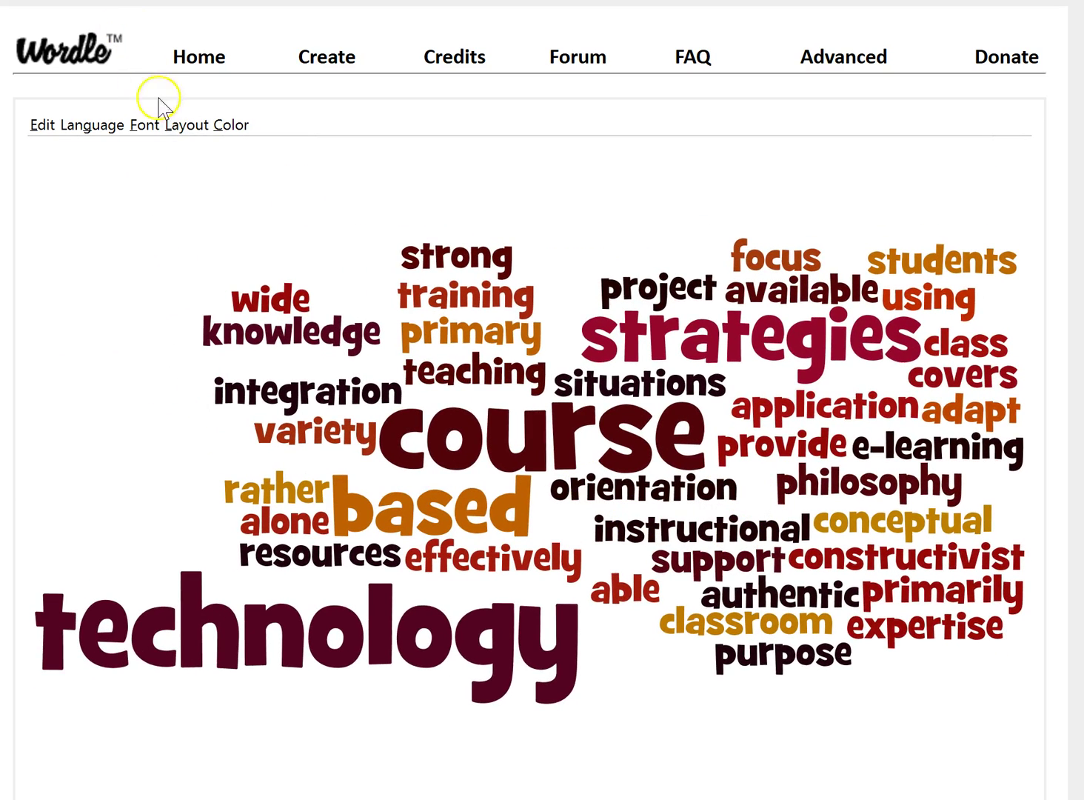
click(146, 125)
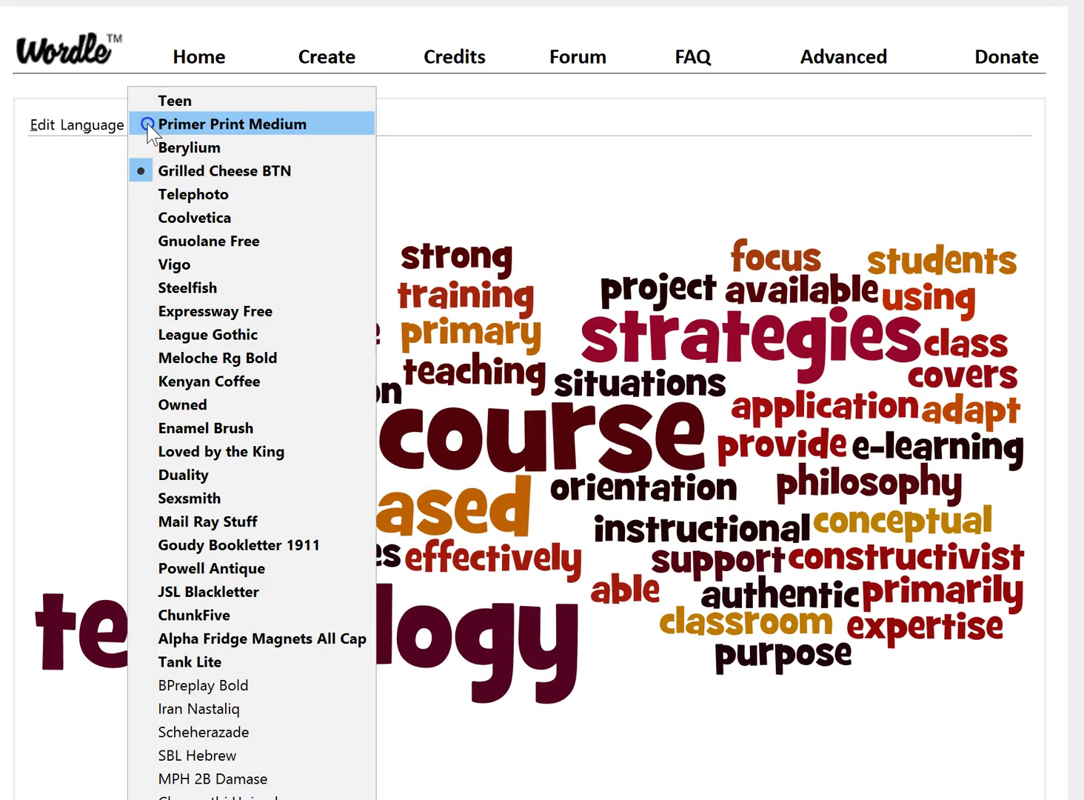
click(161, 381)
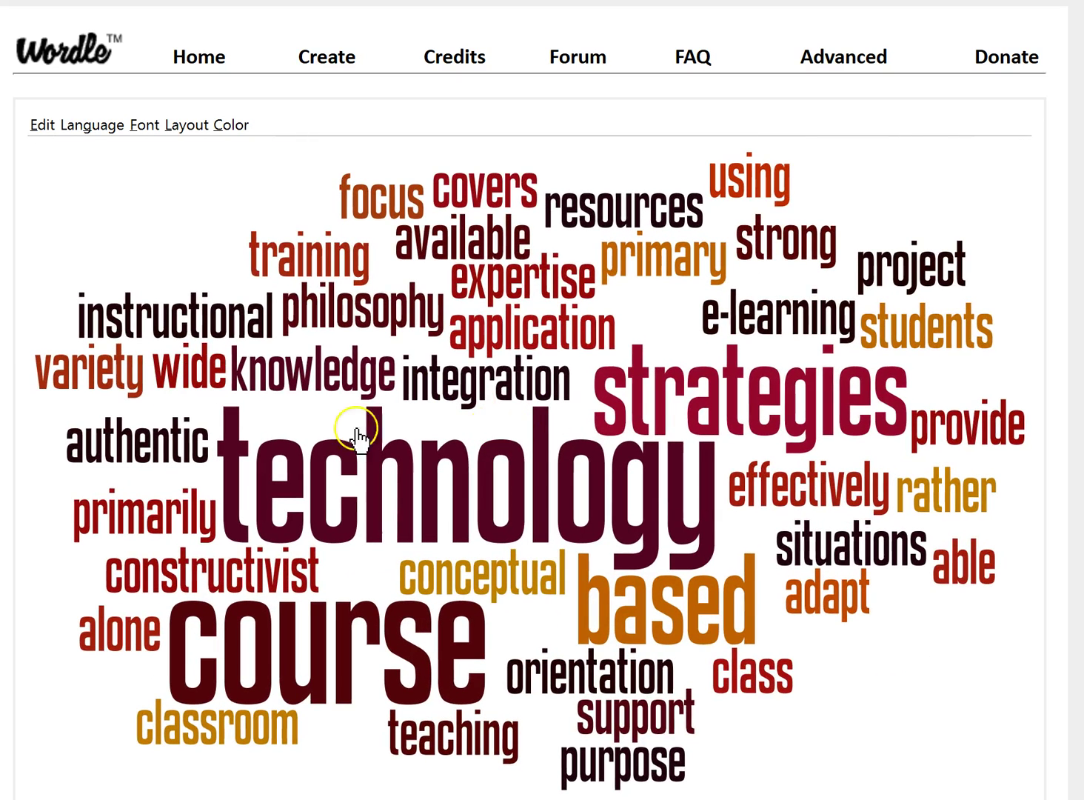
click(185, 126)
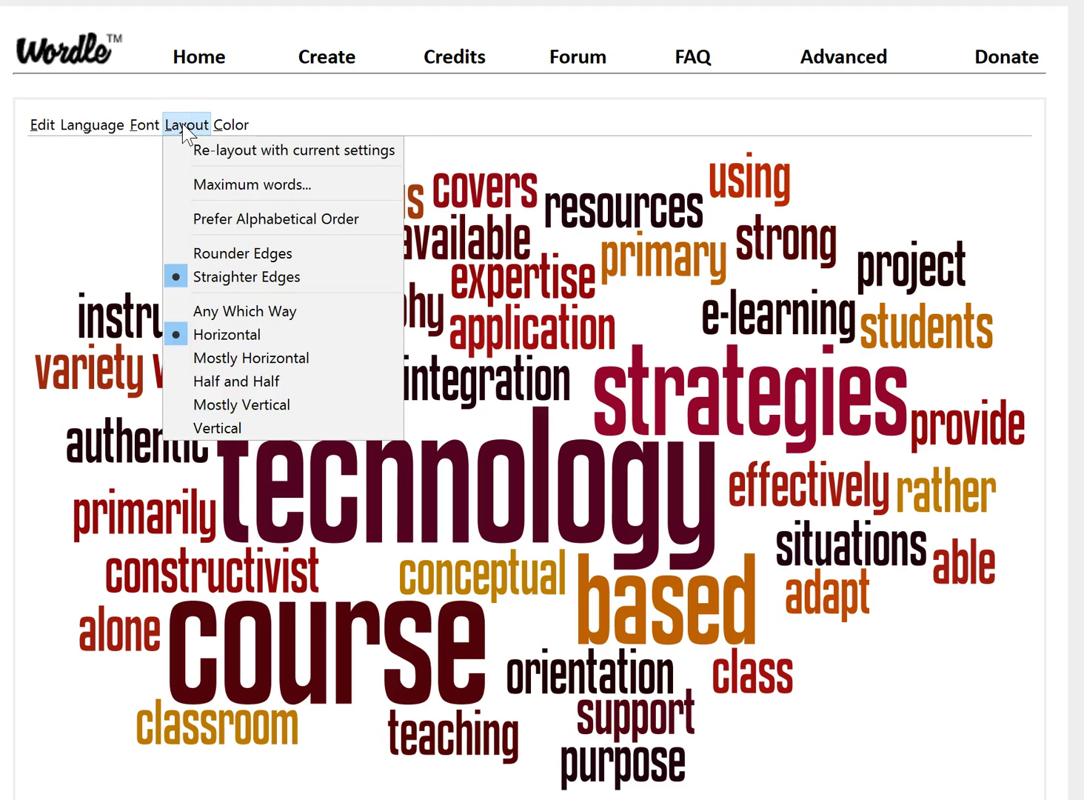
click(204, 184)
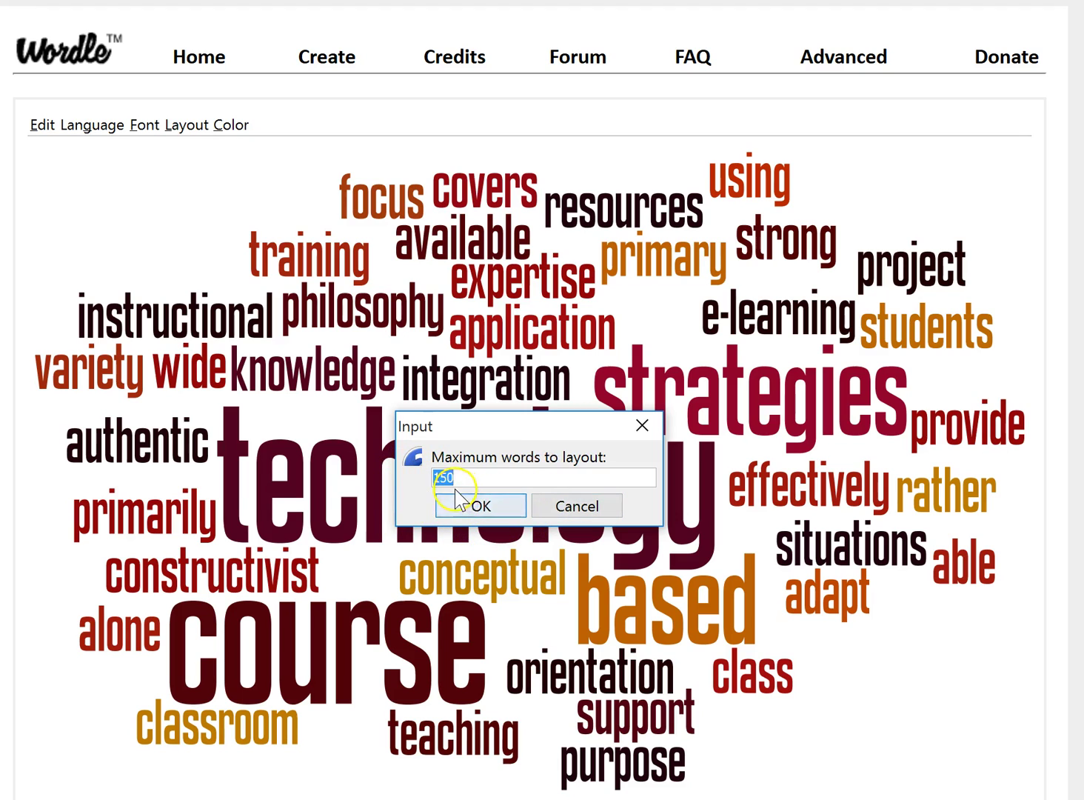
click(584, 507)
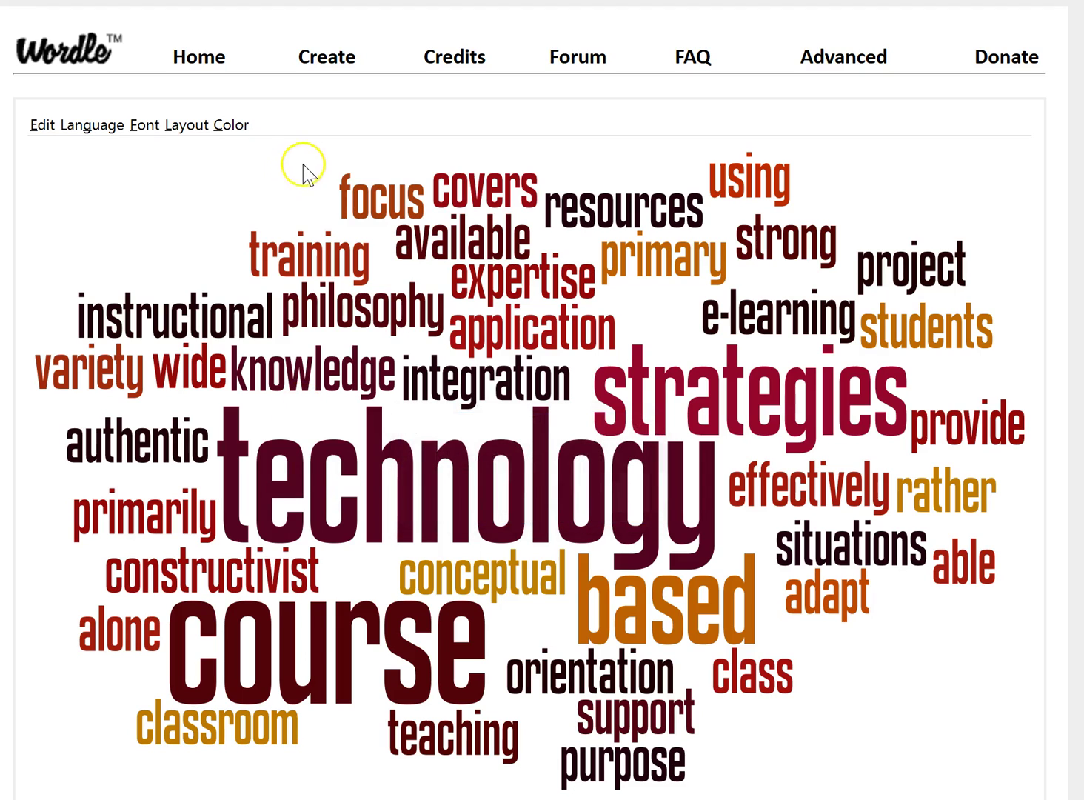
click(173, 131)
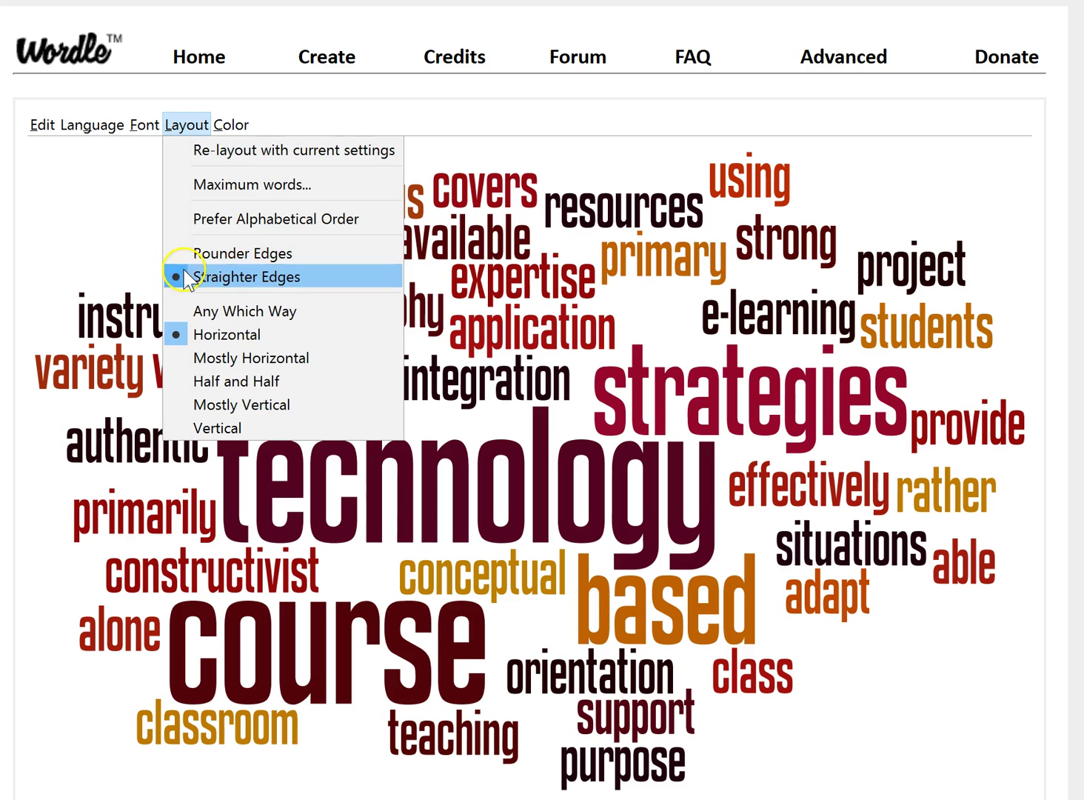
- Try straighter cloud edges, then return the layout to rounder edges
click(233, 256)
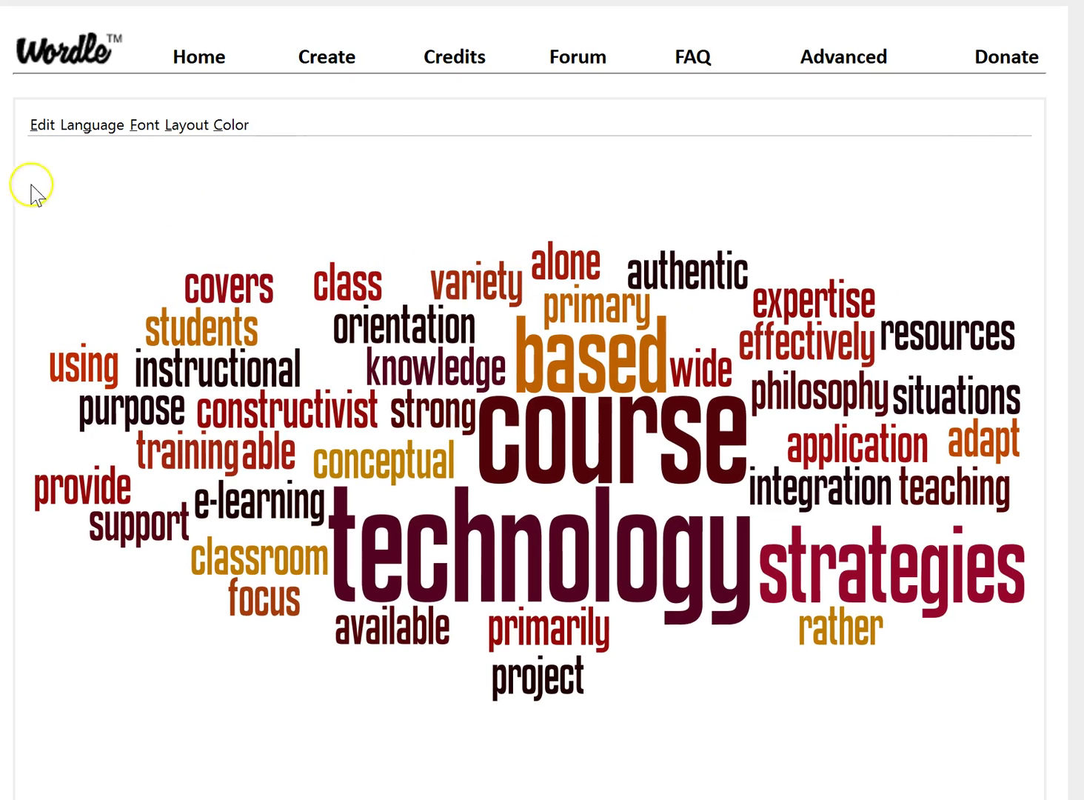
click(182, 126)
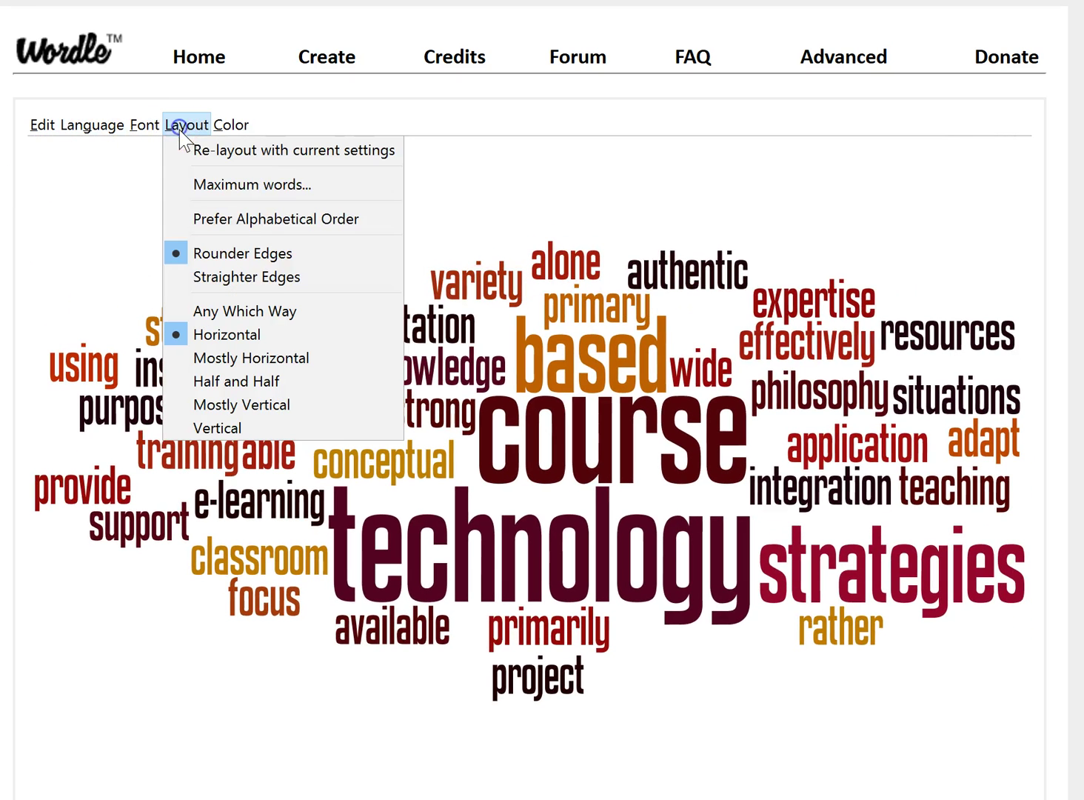
click(195, 280)
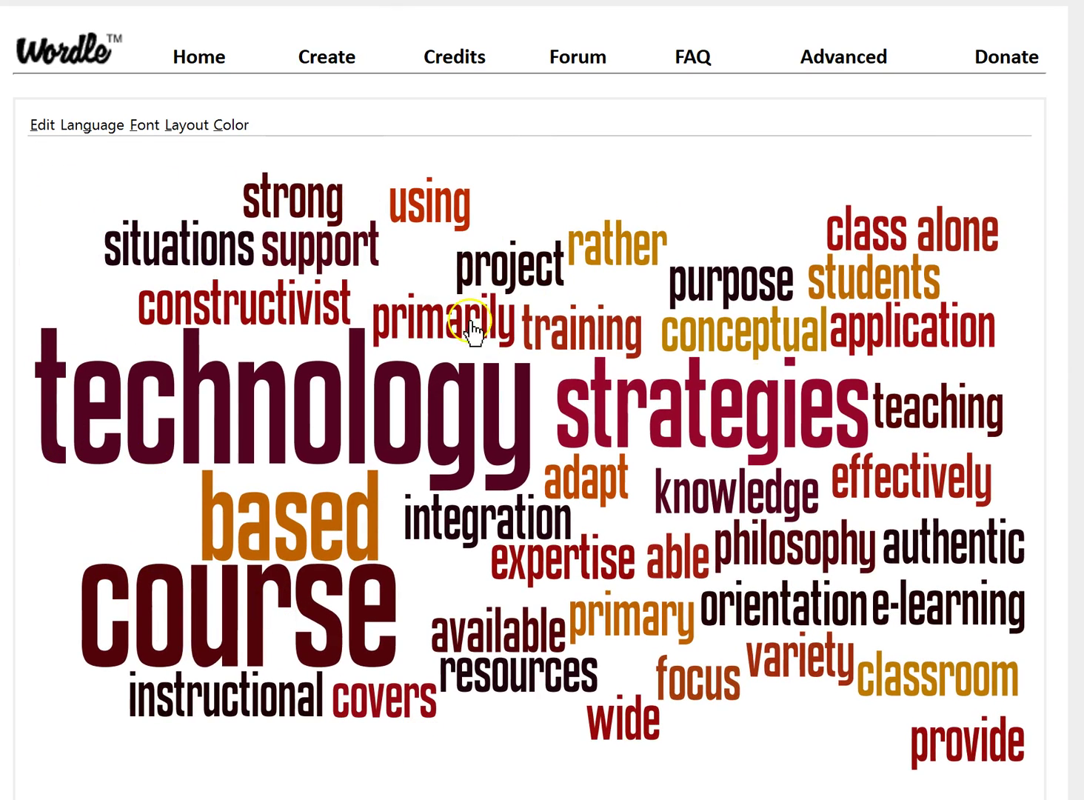
click(172, 124)
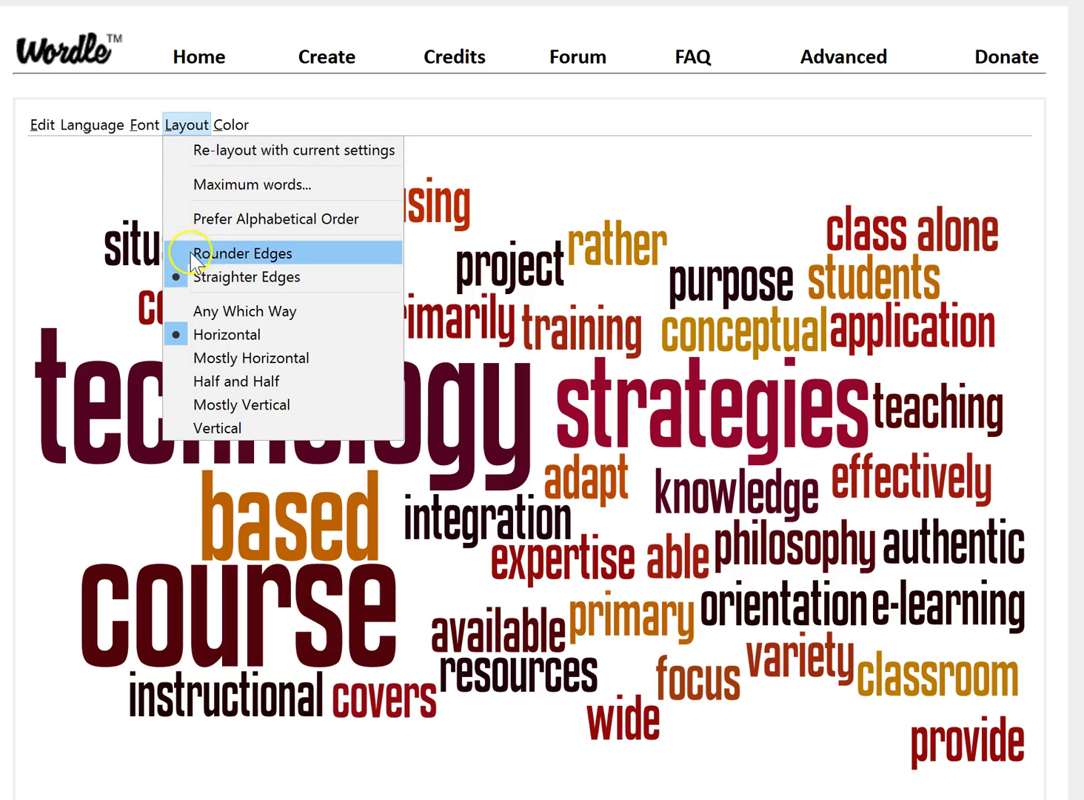
click(222, 253)
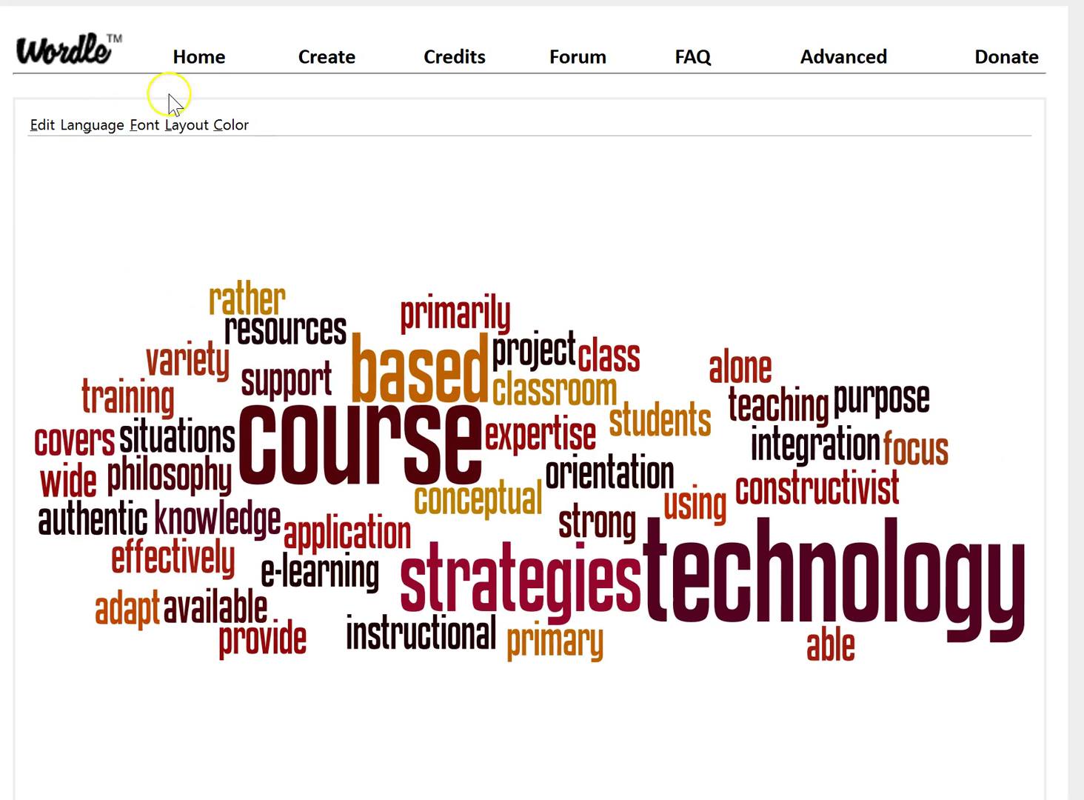
- Try Half and Half and Mostly Vertical orientations, ending with Mostly Horizontal
click(188, 125)
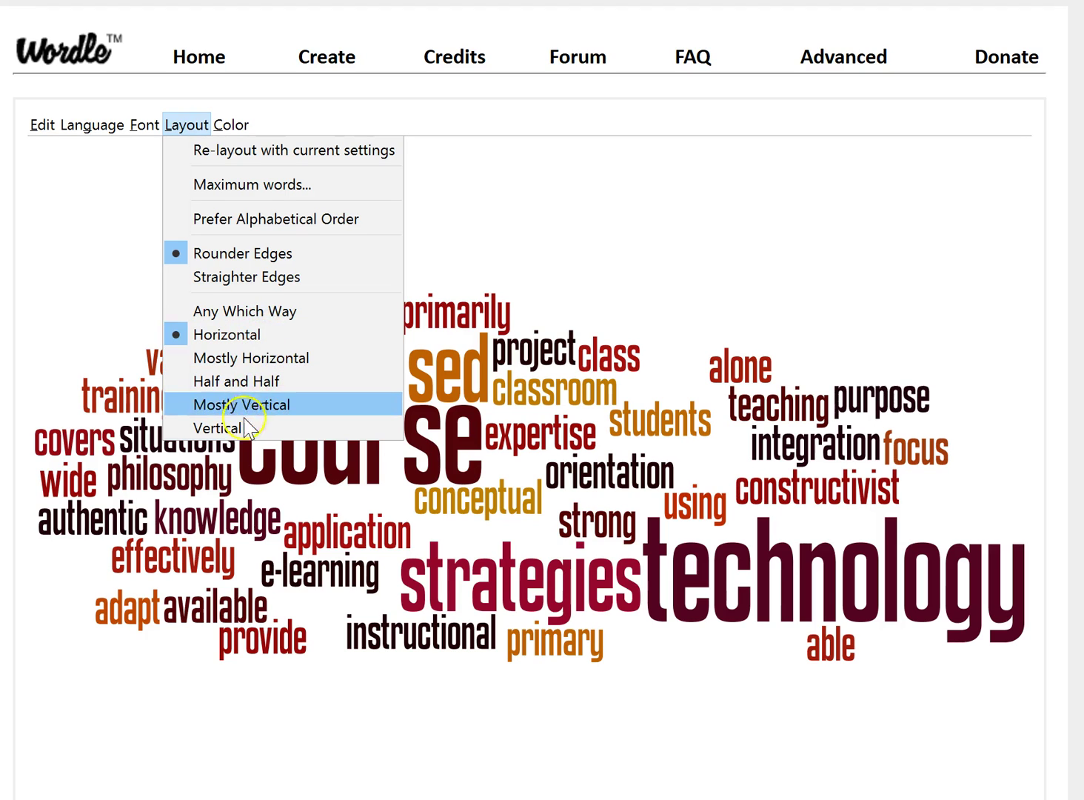
click(257, 359)
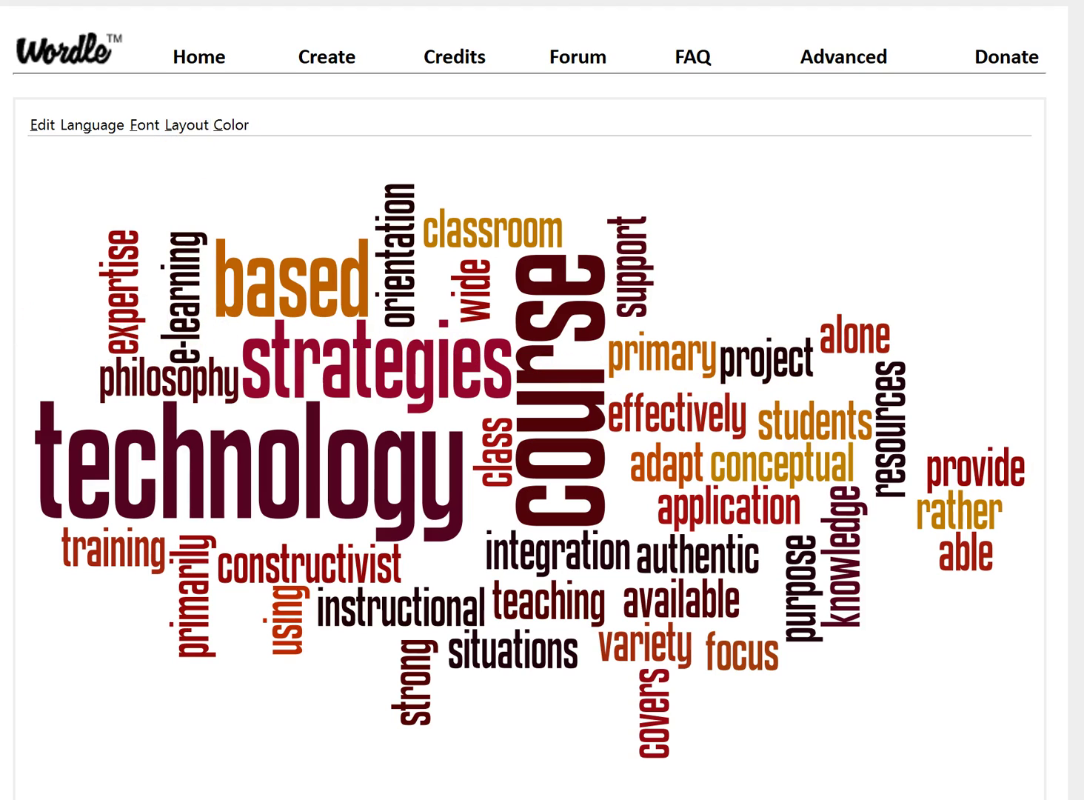
click(173, 127)
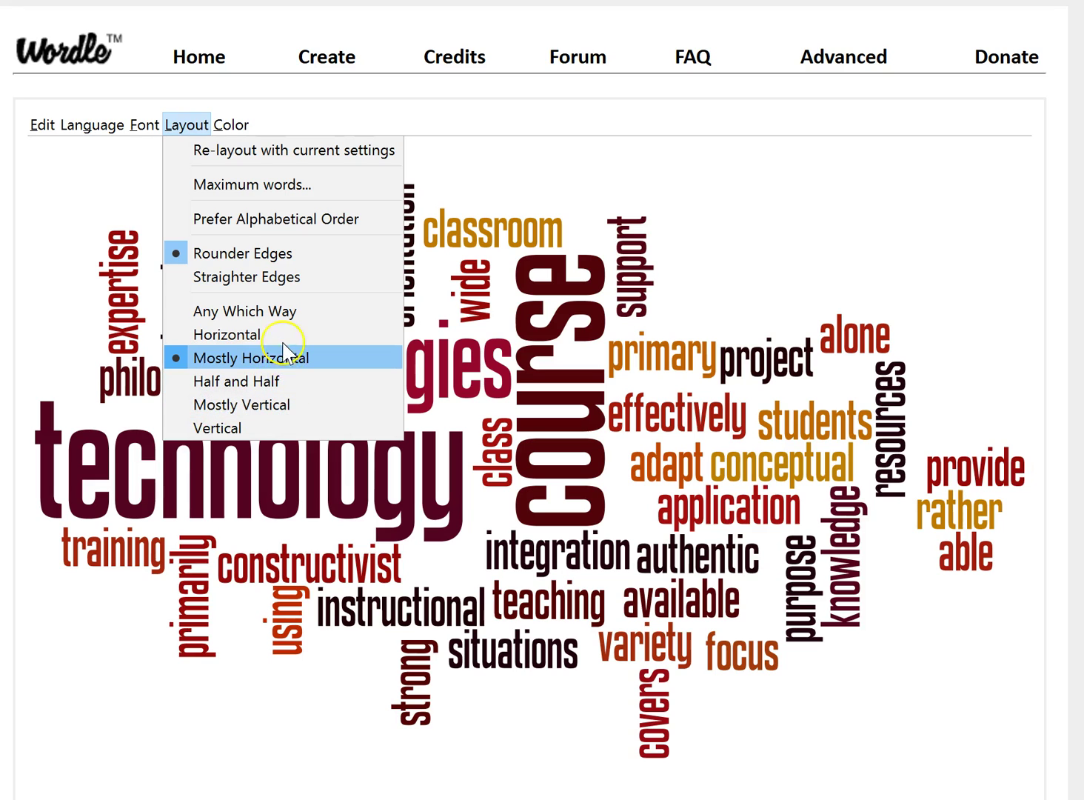
click(257, 382)
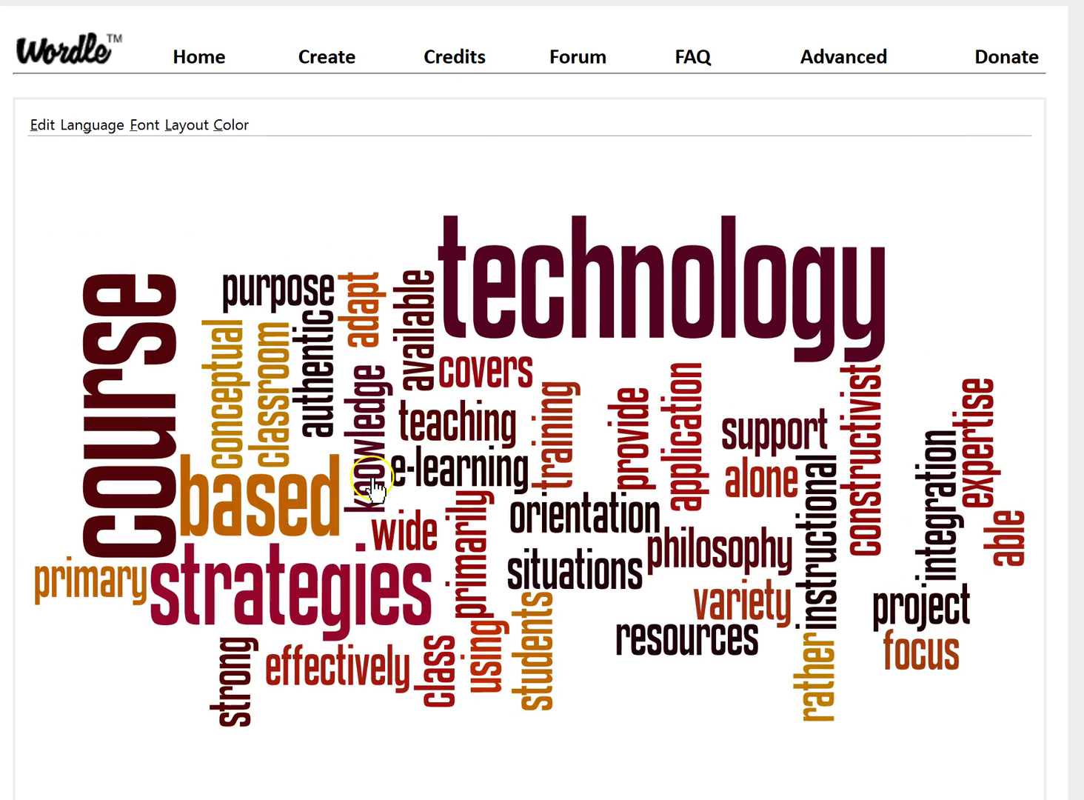
click(176, 126)
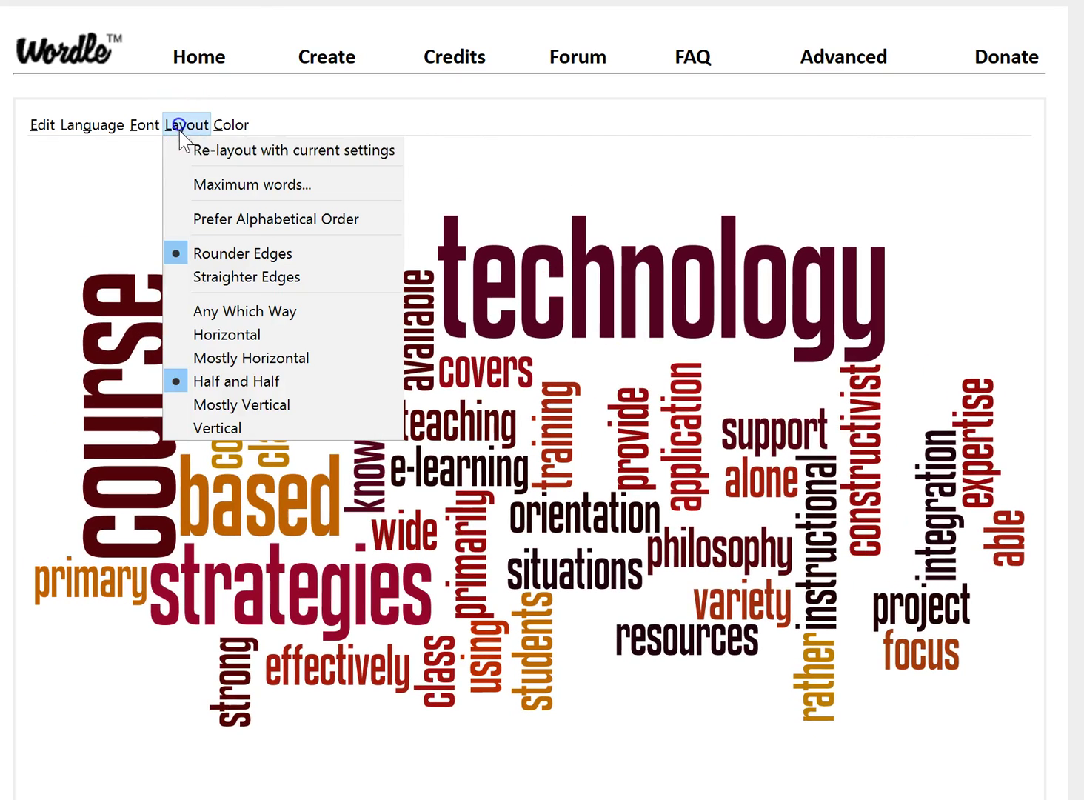
click(185, 409)
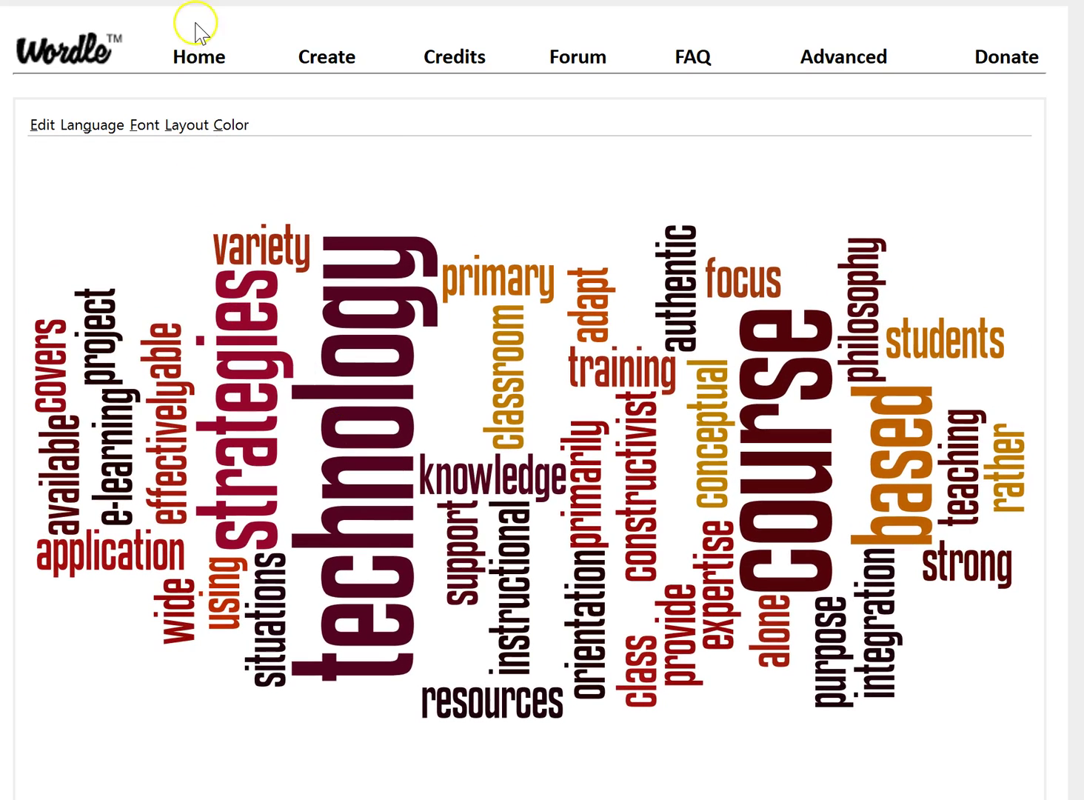
click(178, 126)
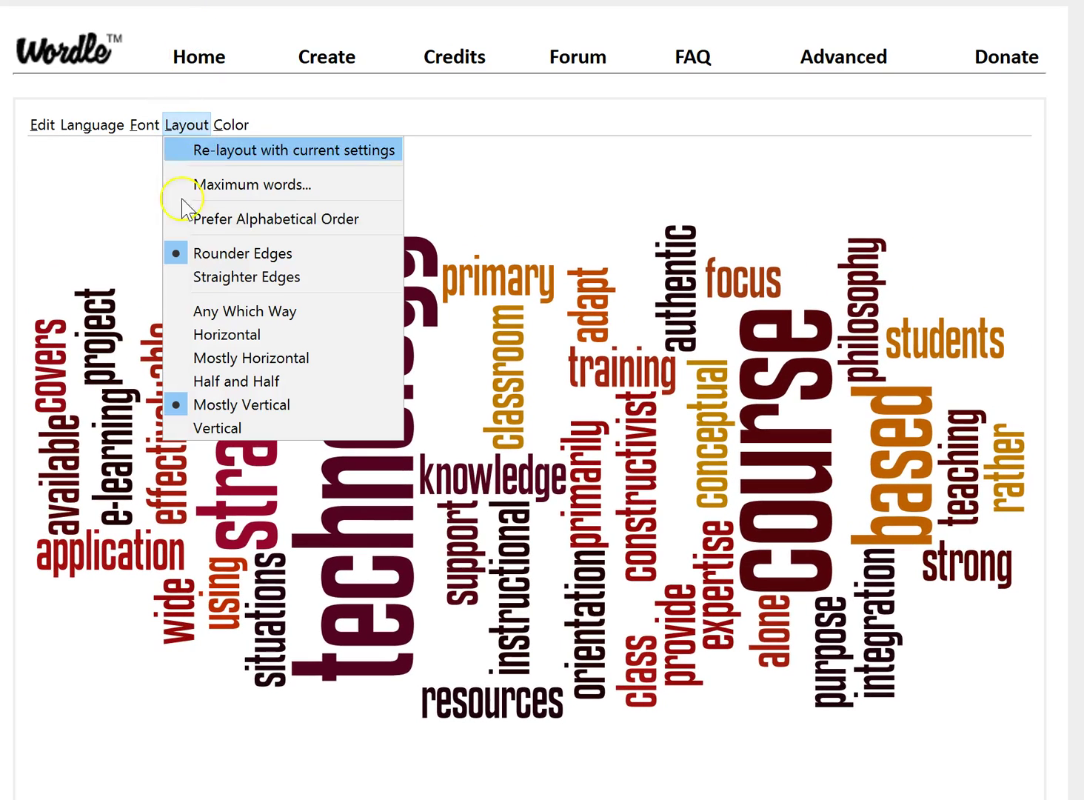
click(206, 360)
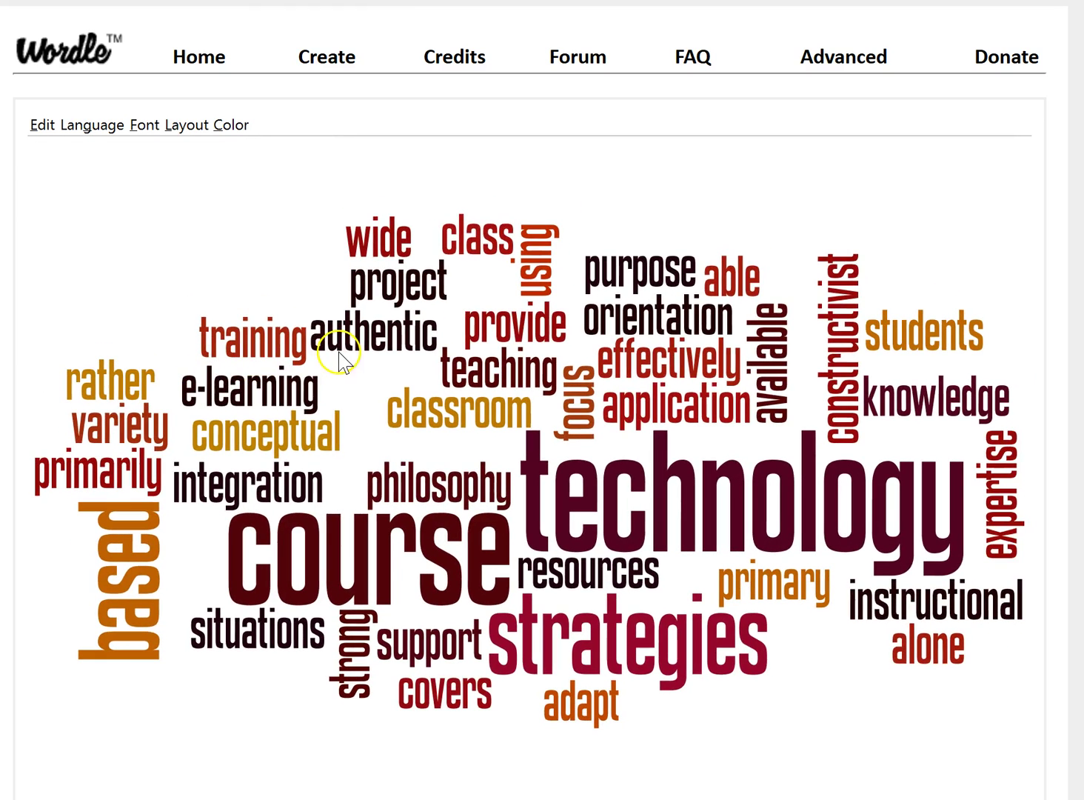
click(185, 126)
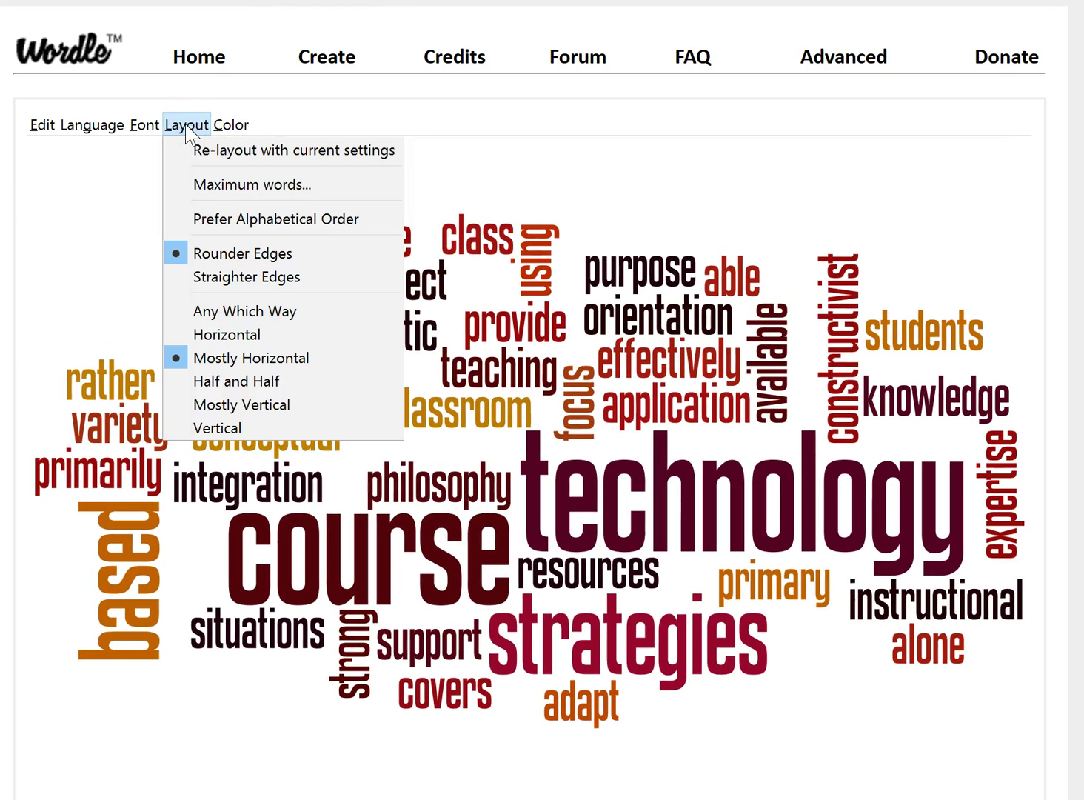
click(231, 125)
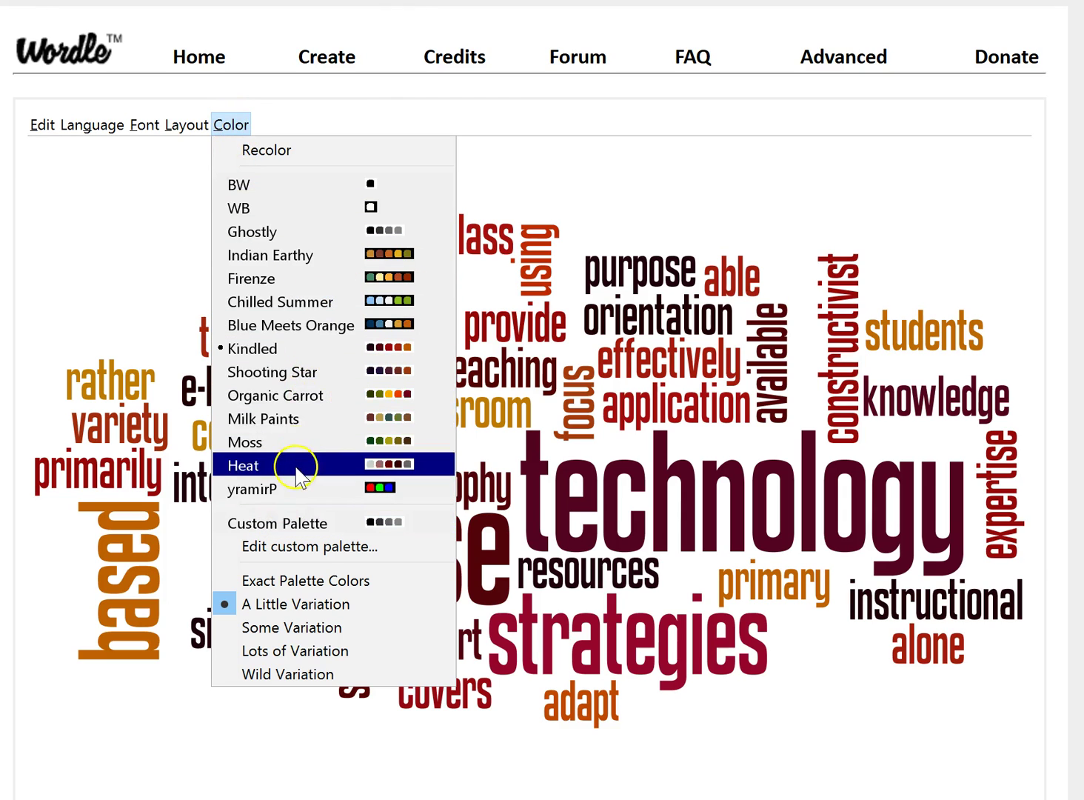
- Try the Shooting Star and Organic Carrot palettes with lots and wild colour variation
click(303, 380)
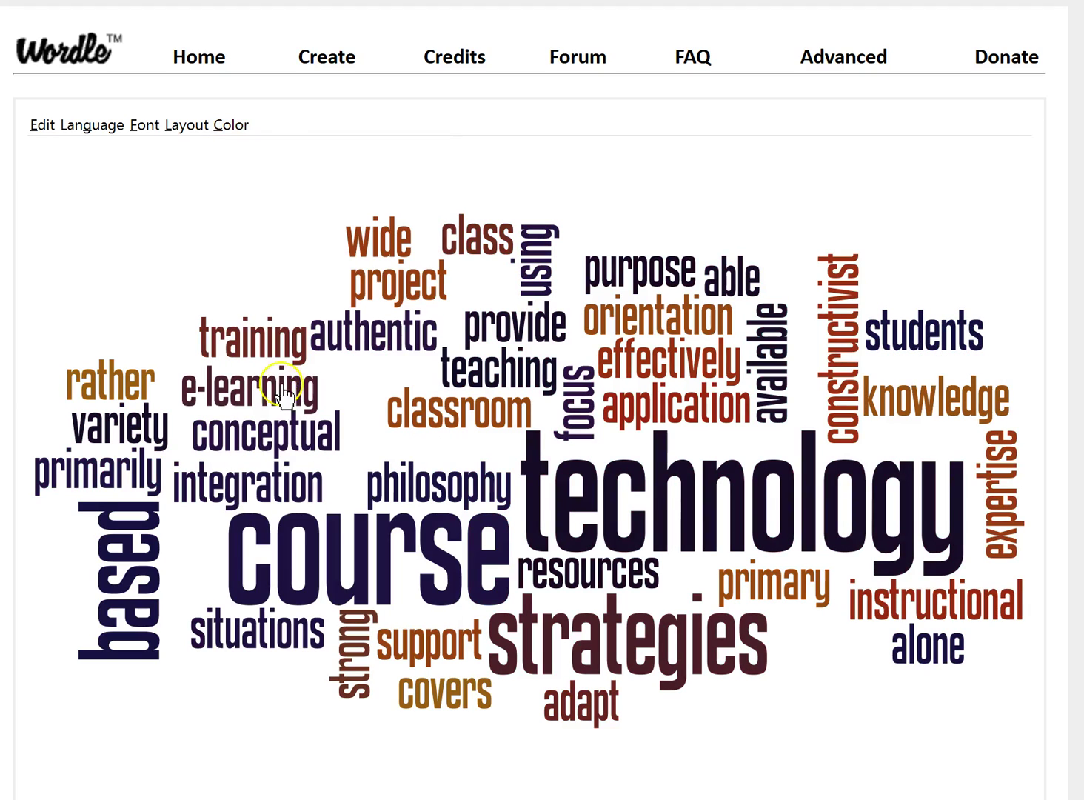
click(243, 124)
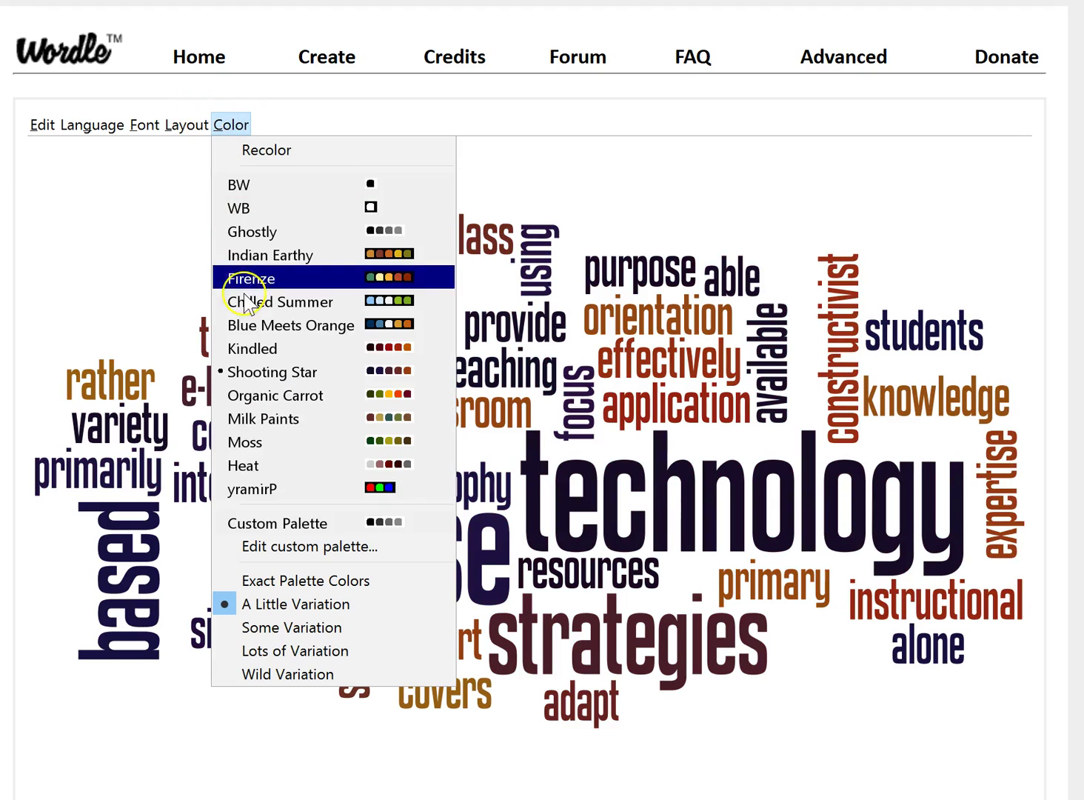
click(275, 398)
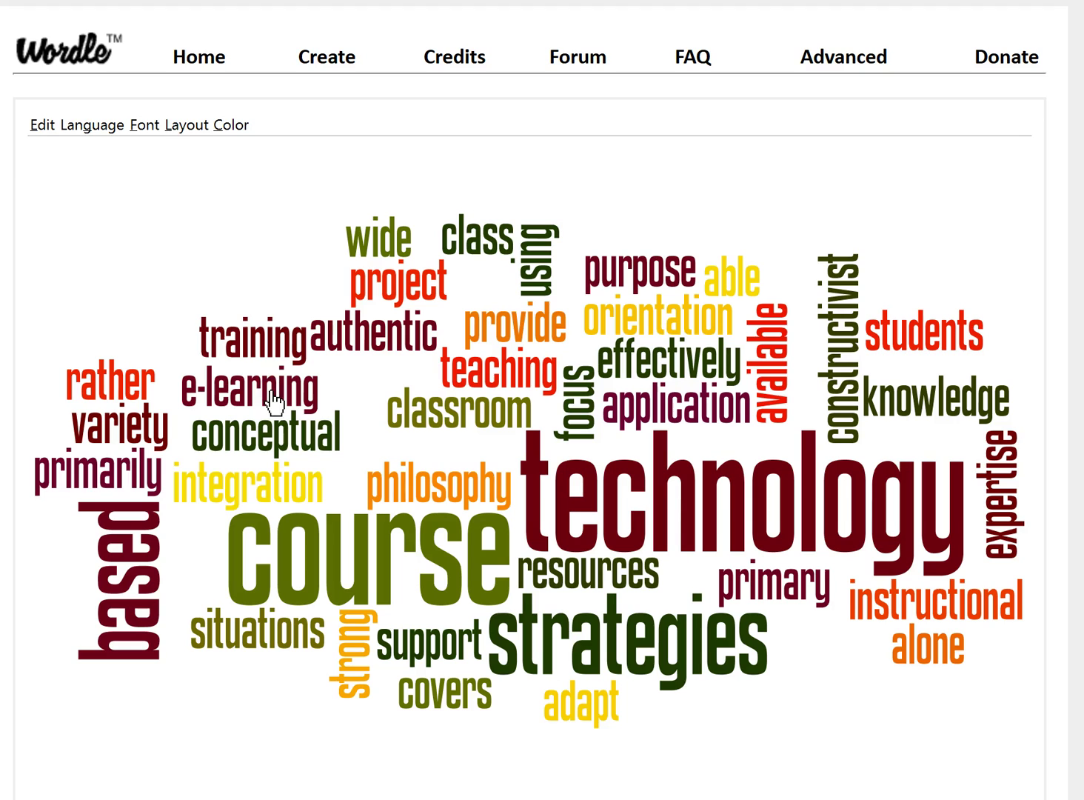
click(231, 126)
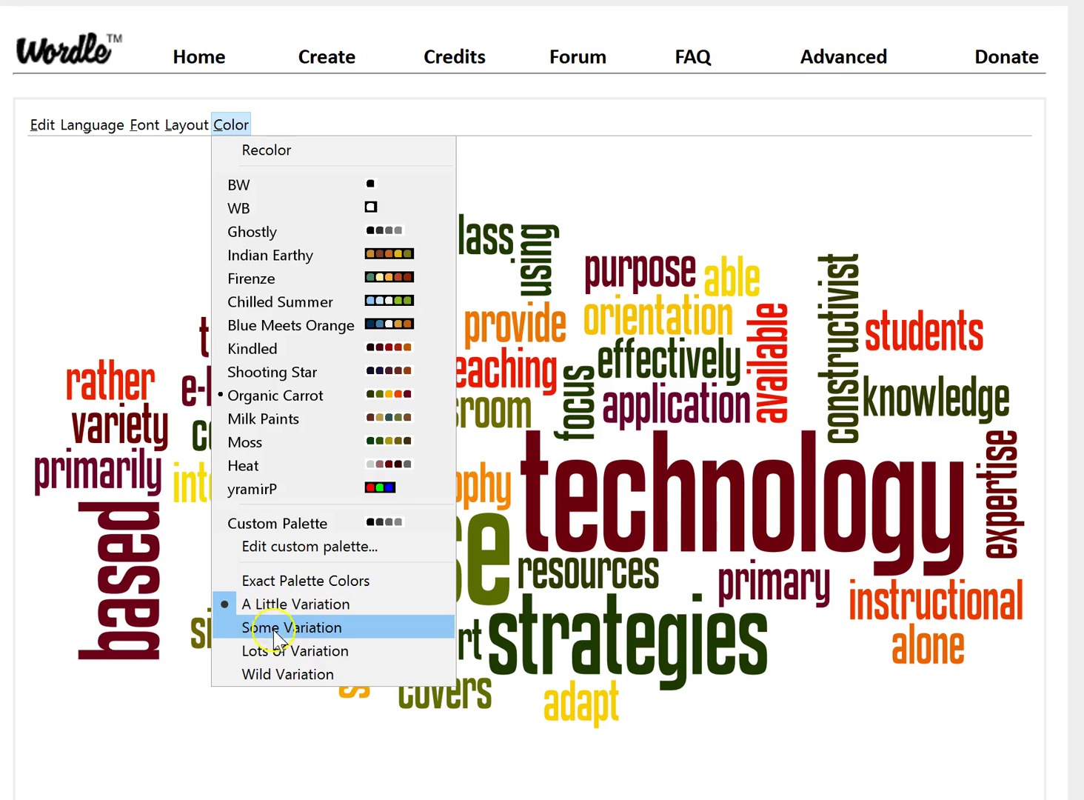
click(272, 676)
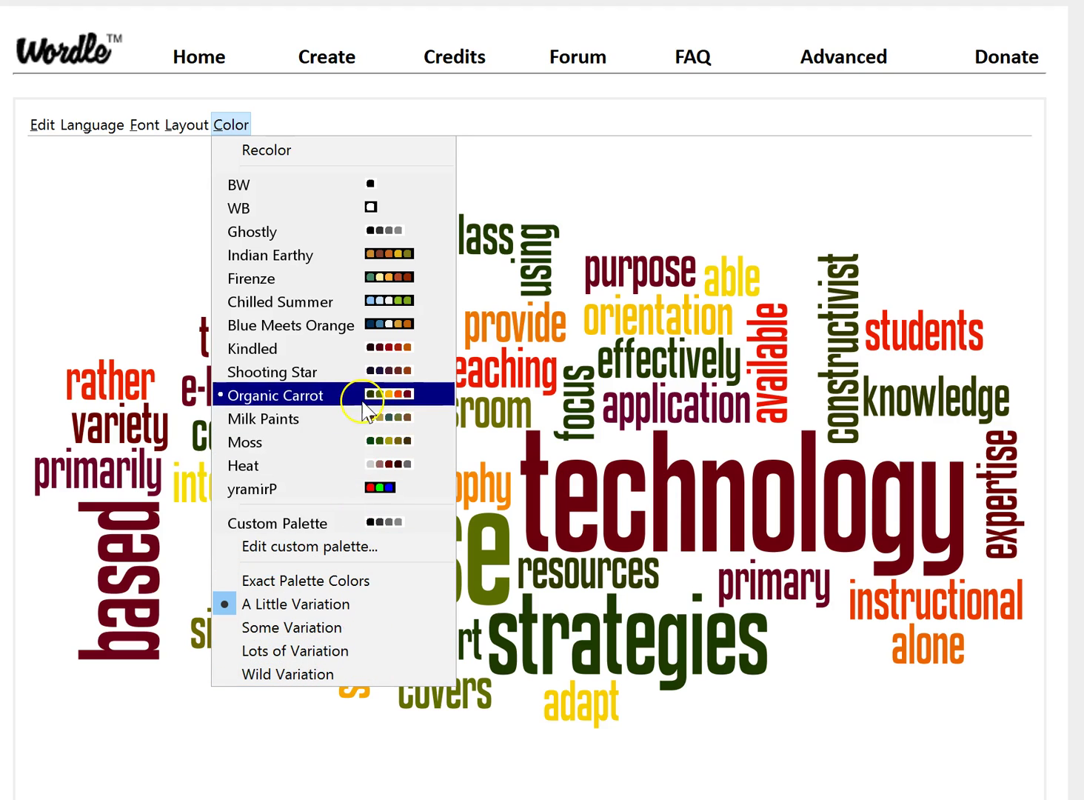
click(262, 650)
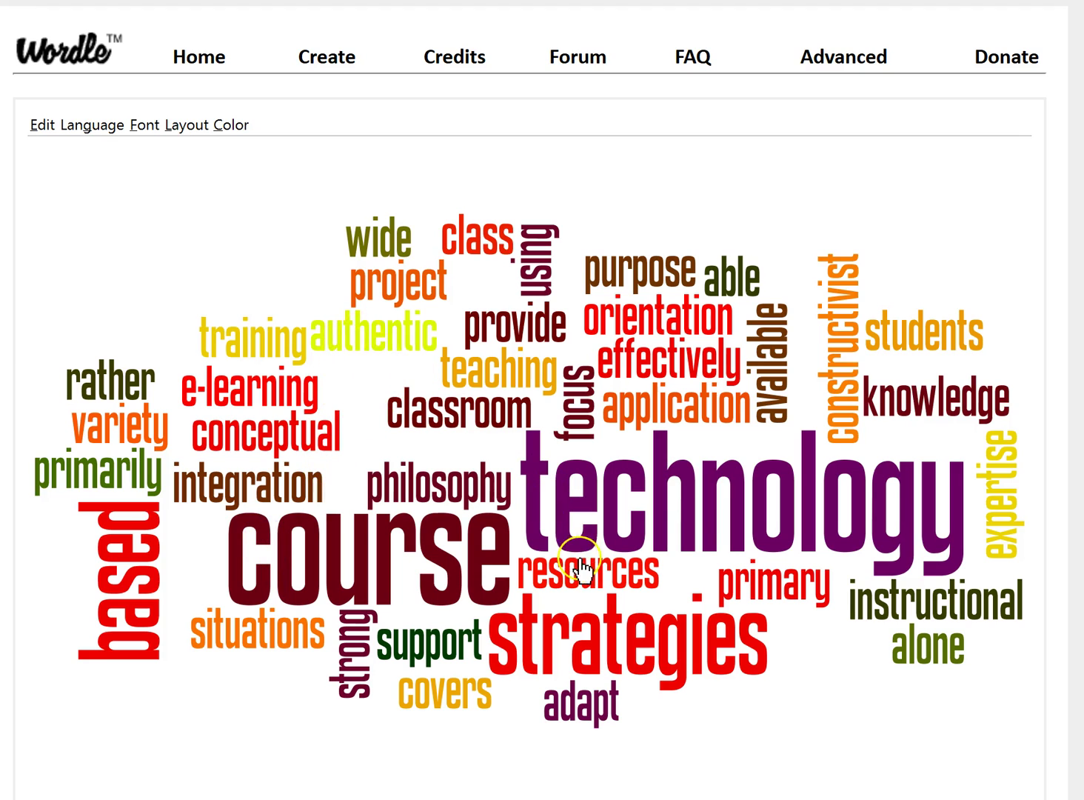
click(225, 128)
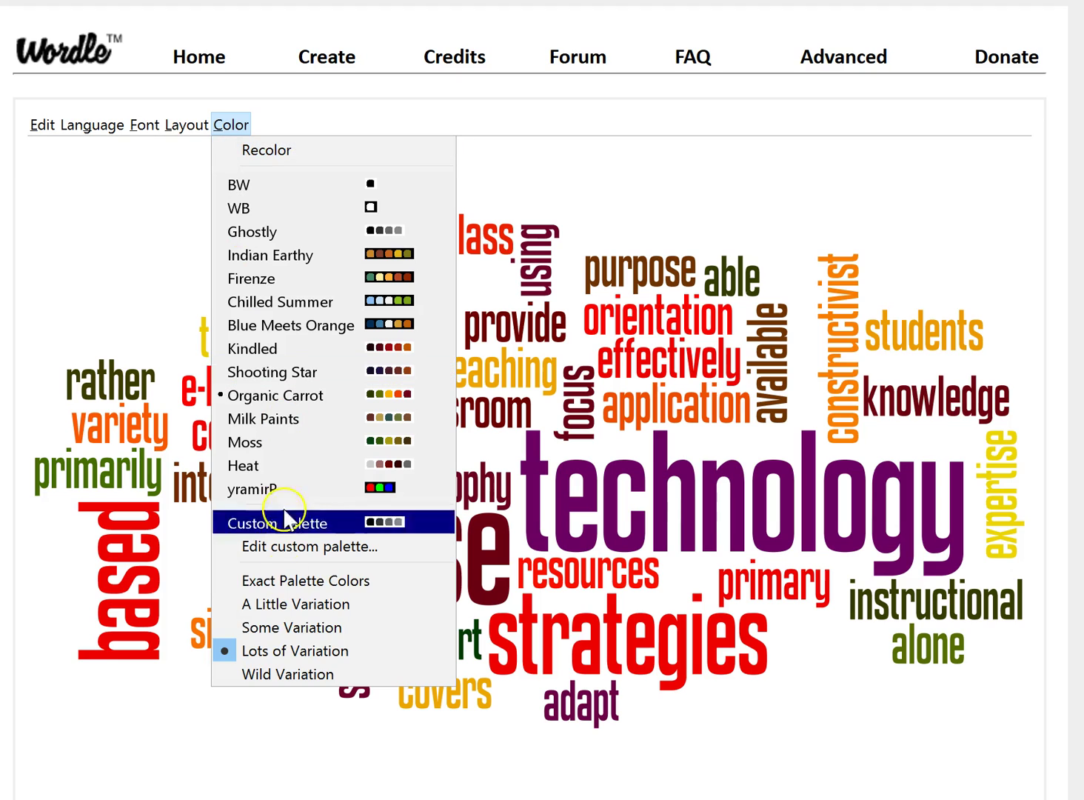
click(263, 676)
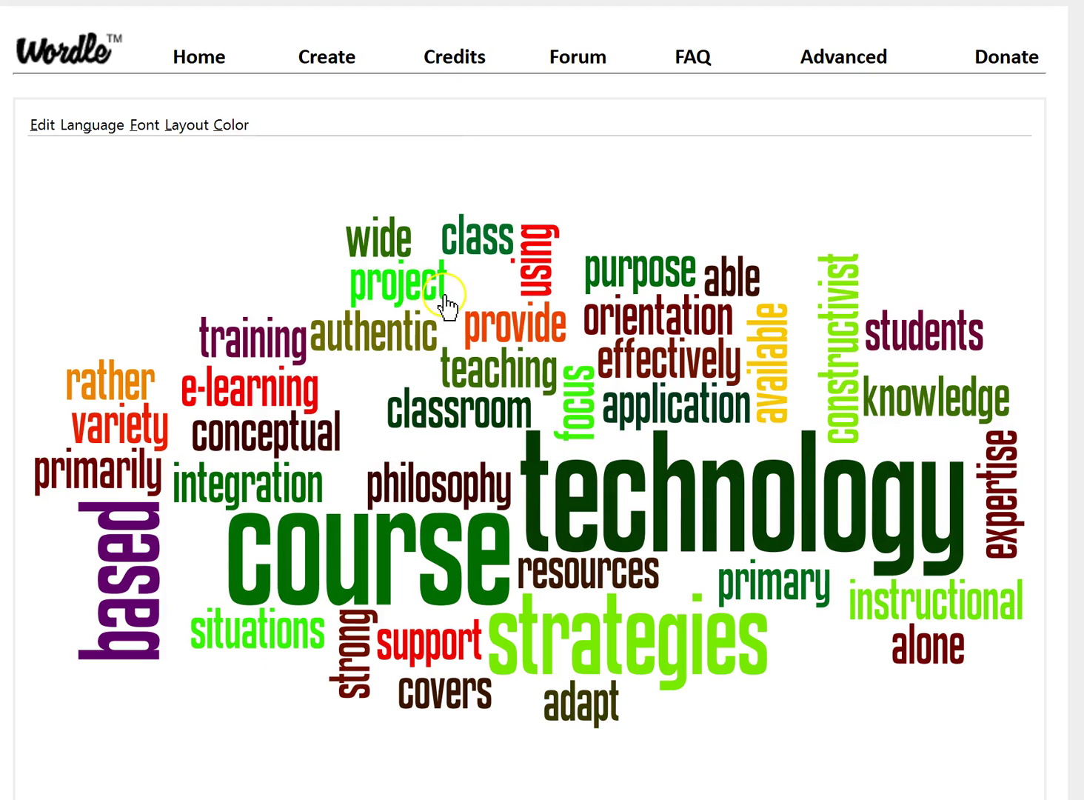
- Recolour the cloud with the Milk Paints palette and Lots of Variation
click(231, 126)
click(273, 419)
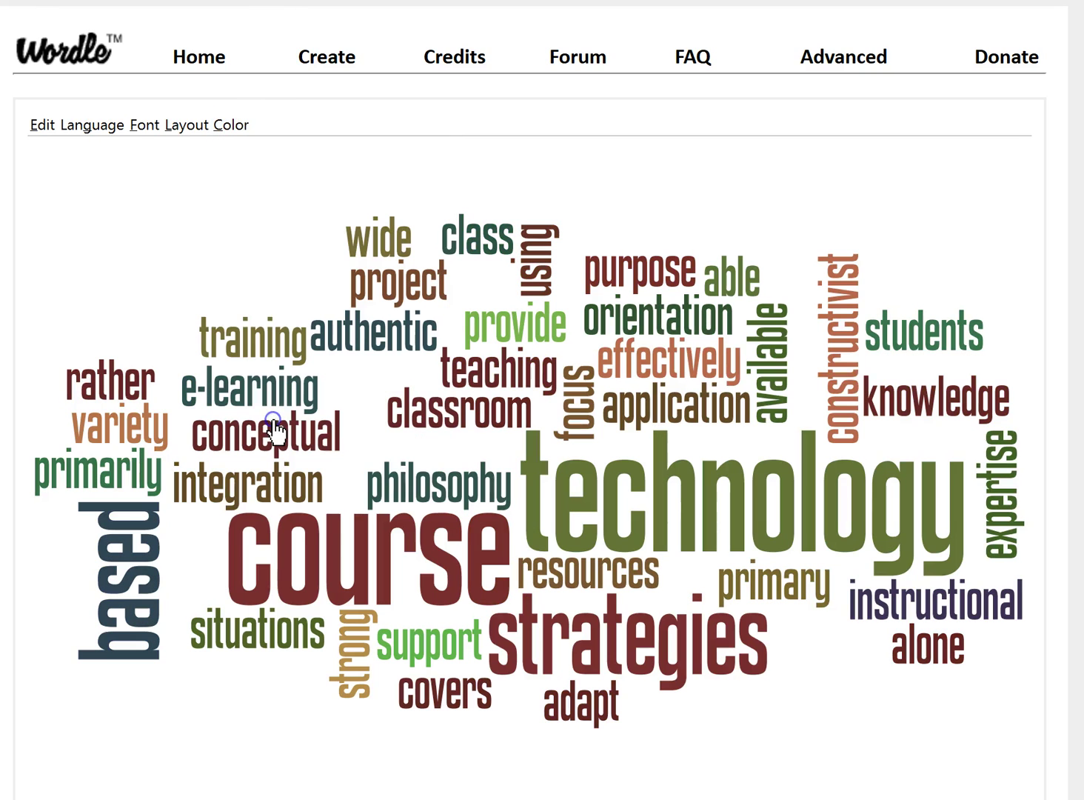
click(231, 125)
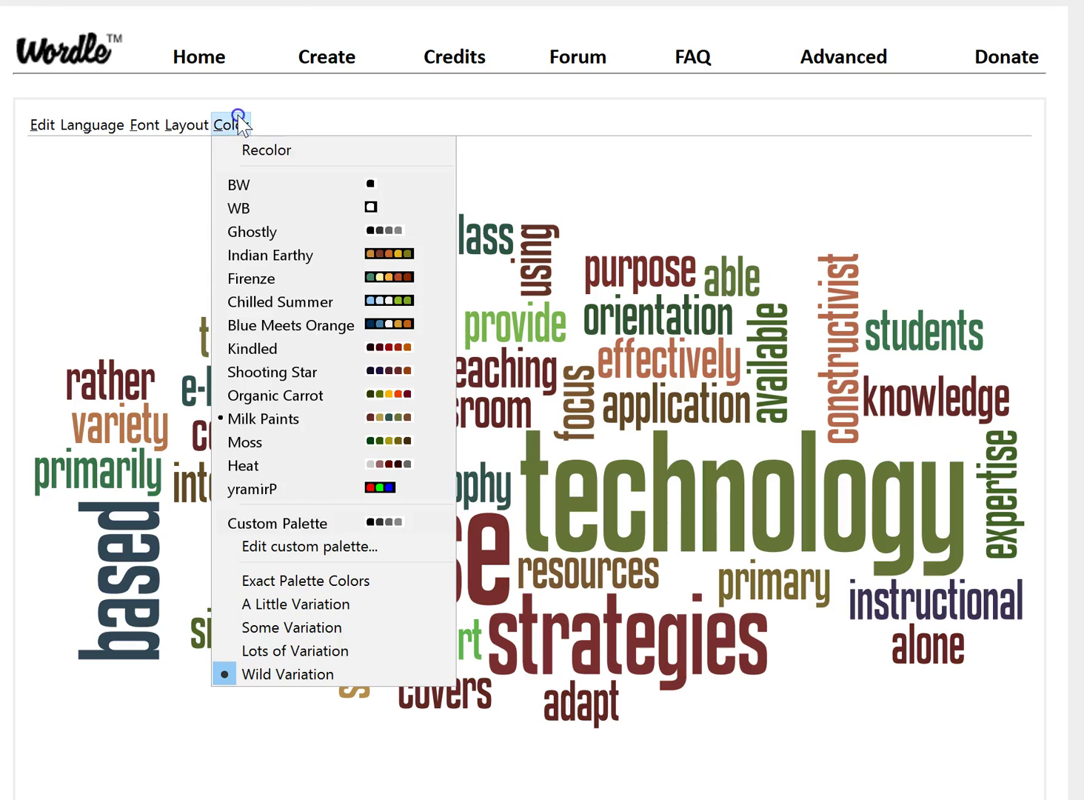
click(271, 628)
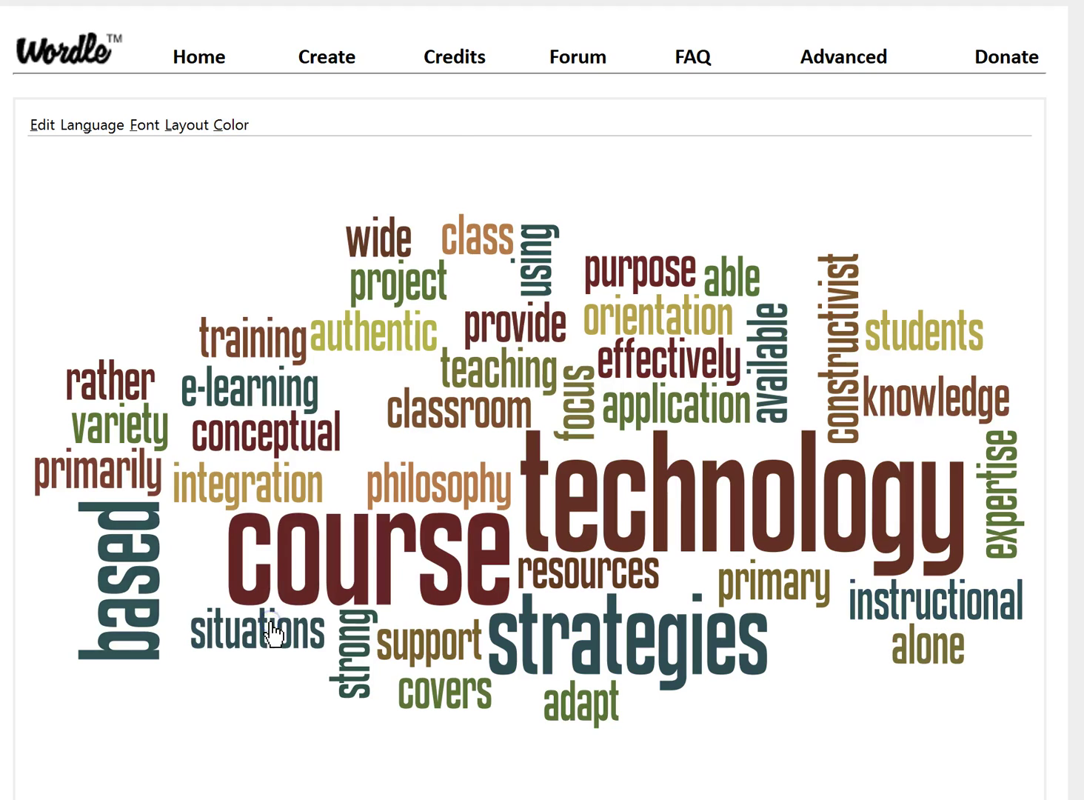
click(231, 125)
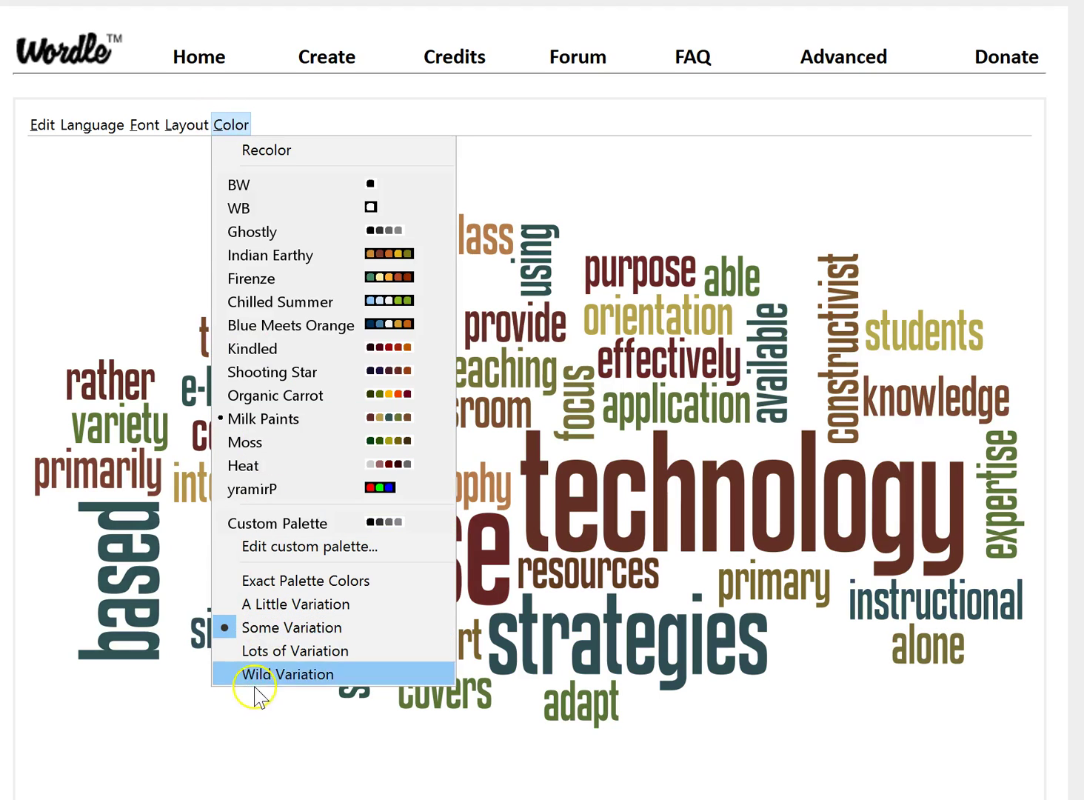
click(260, 654)
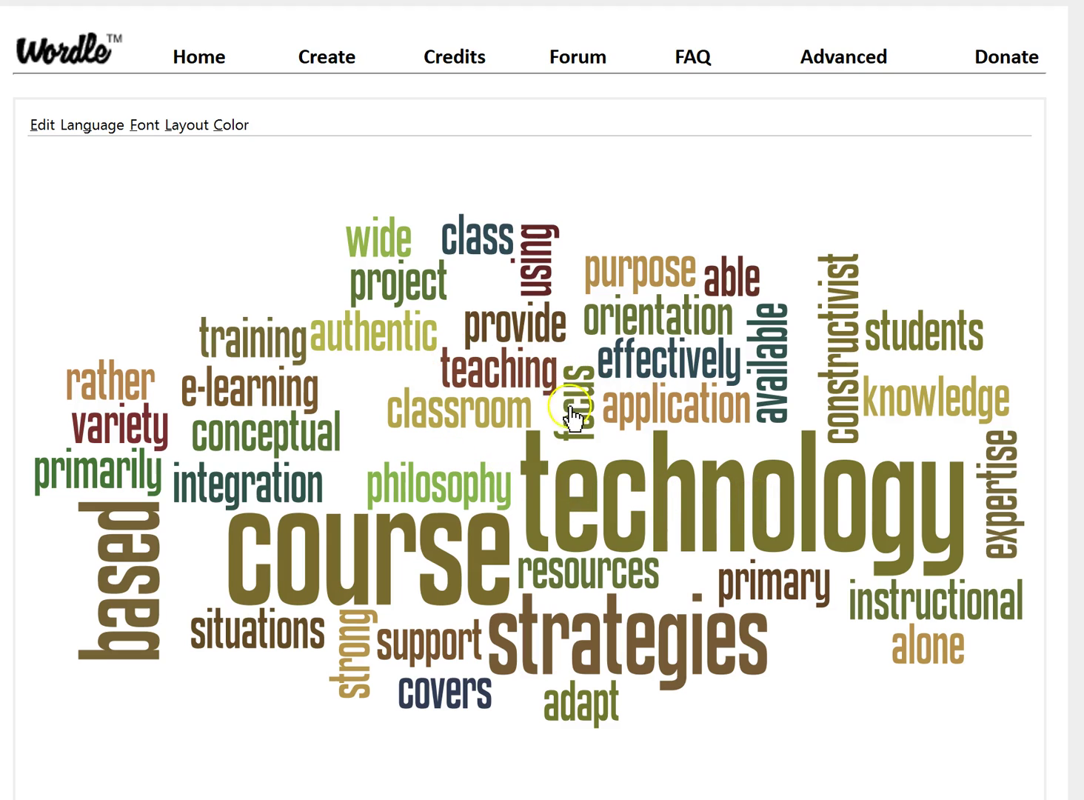
- Remove the words 'using' and 'rather' from the cloud
right_click(542, 264)
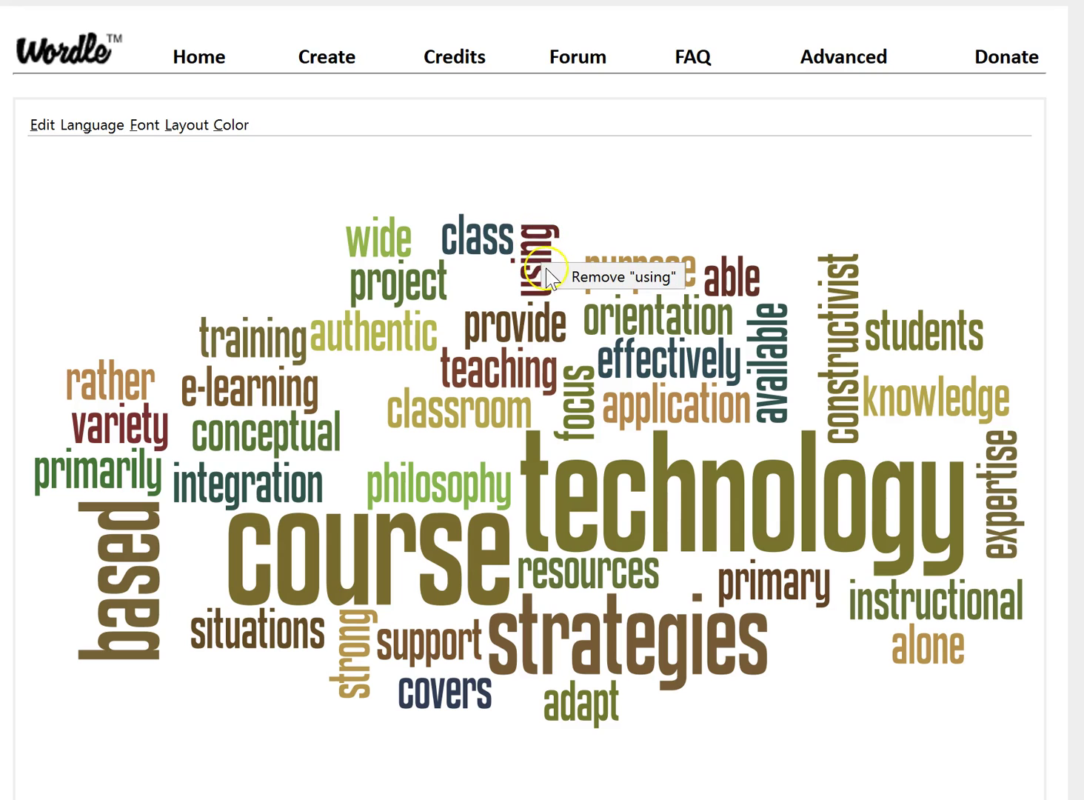
click(581, 280)
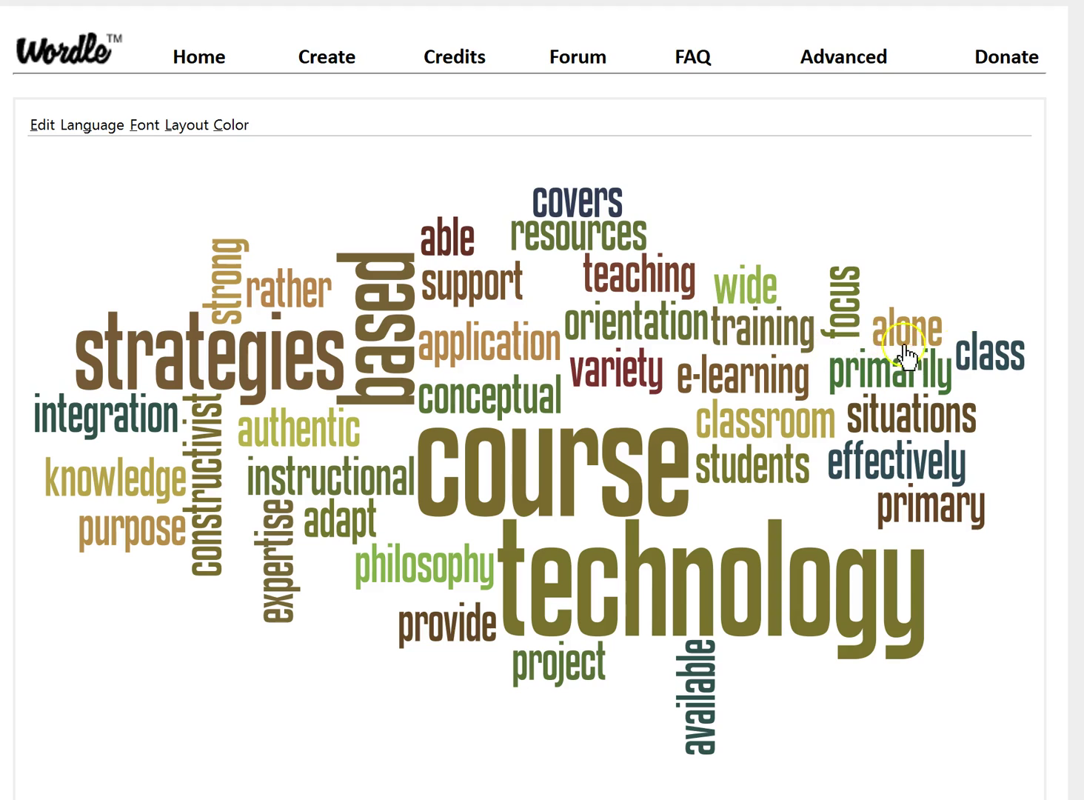
right_click(285, 289)
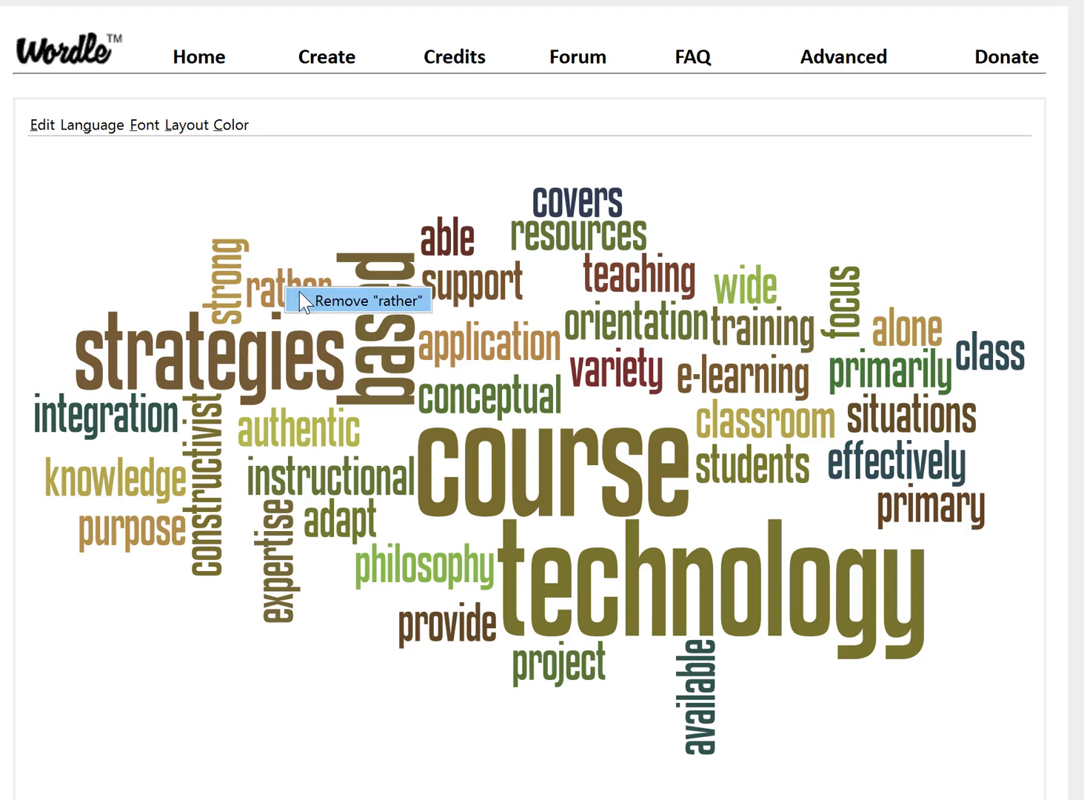
click(310, 303)
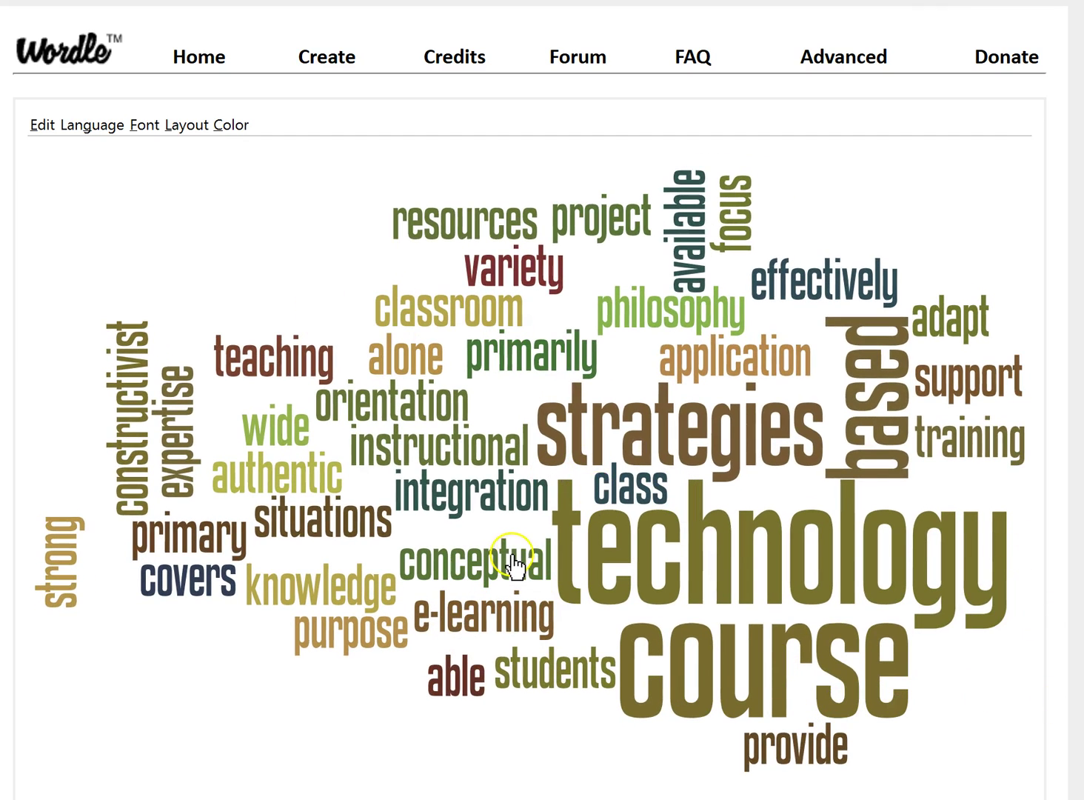
- Save the cloud as the PNG wordleexample.png on the Desktop
scroll(918, 574, down, 3)
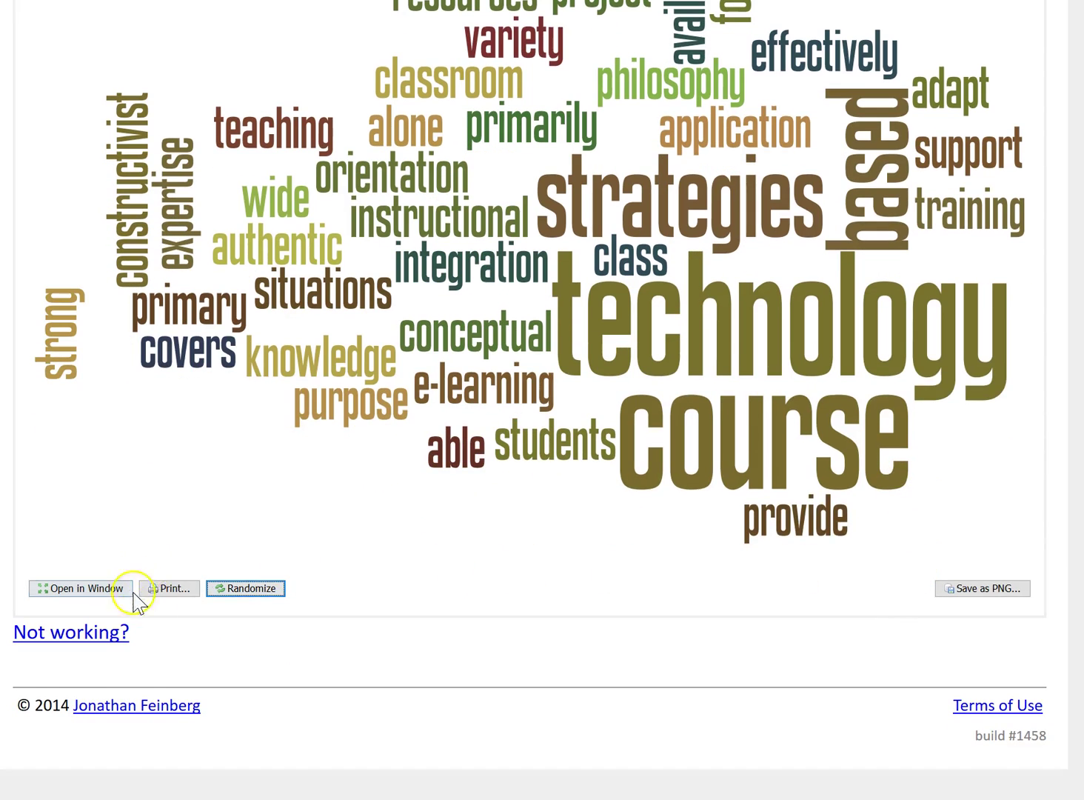
click(990, 588)
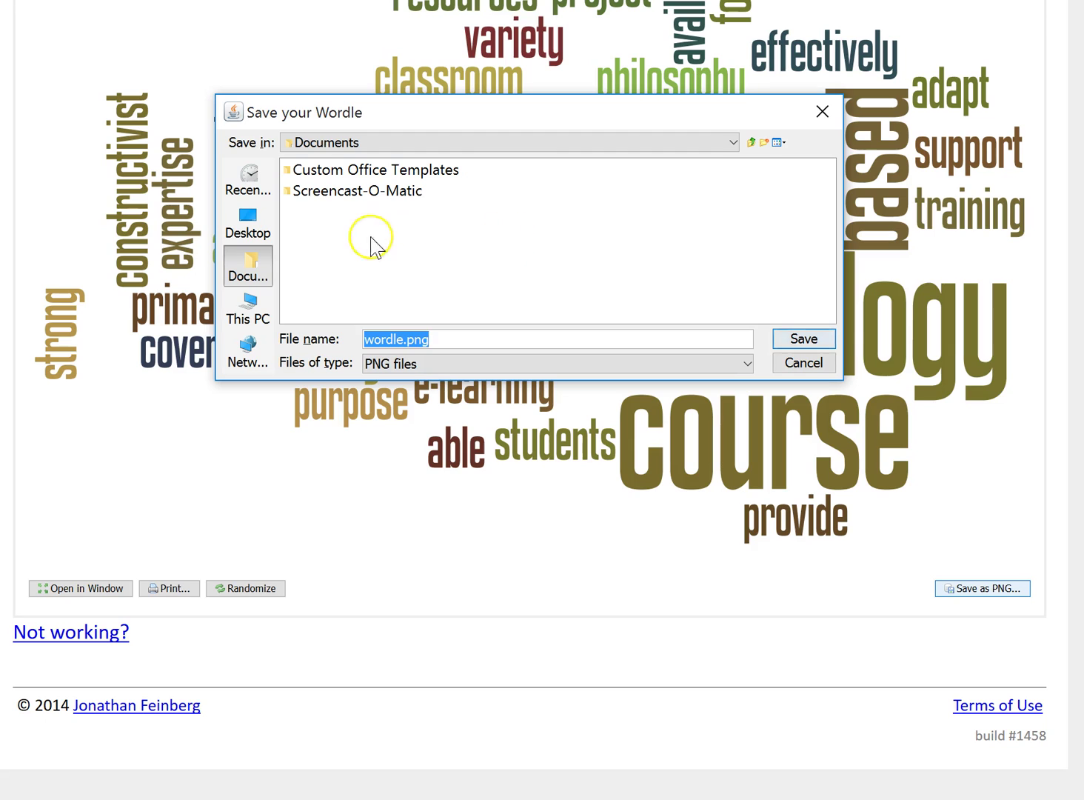
click(245, 221)
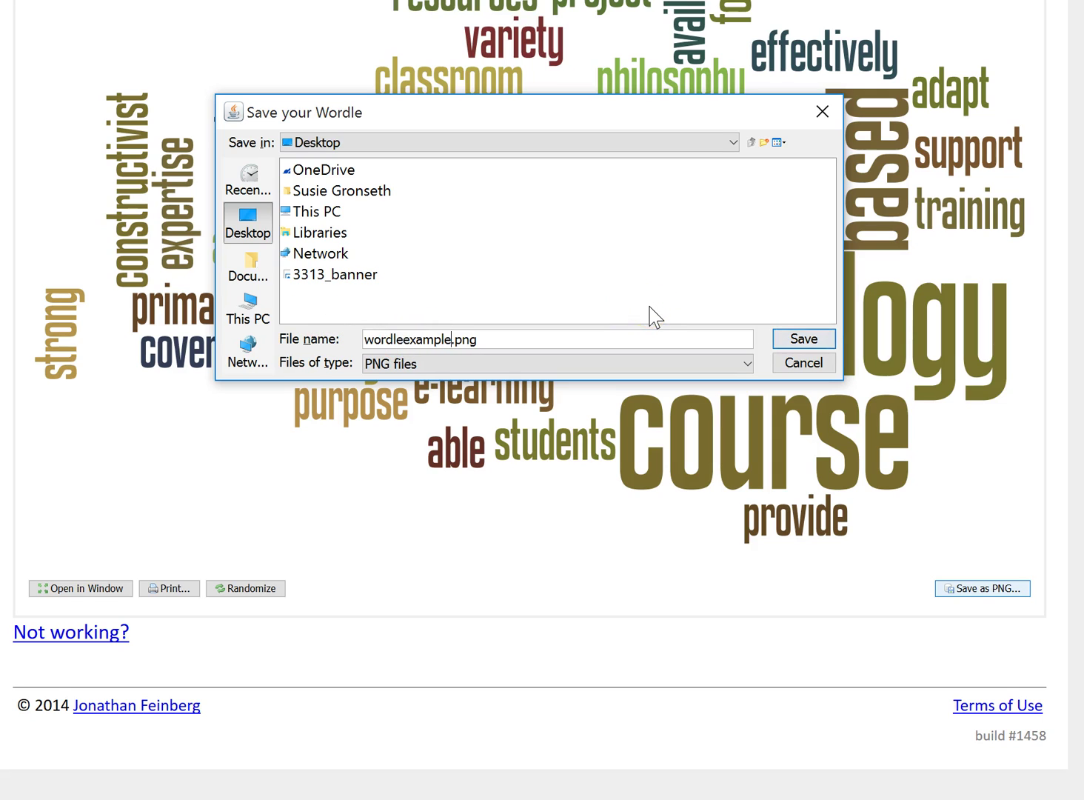
click(793, 341)
scroll(793, 348, up, 3)
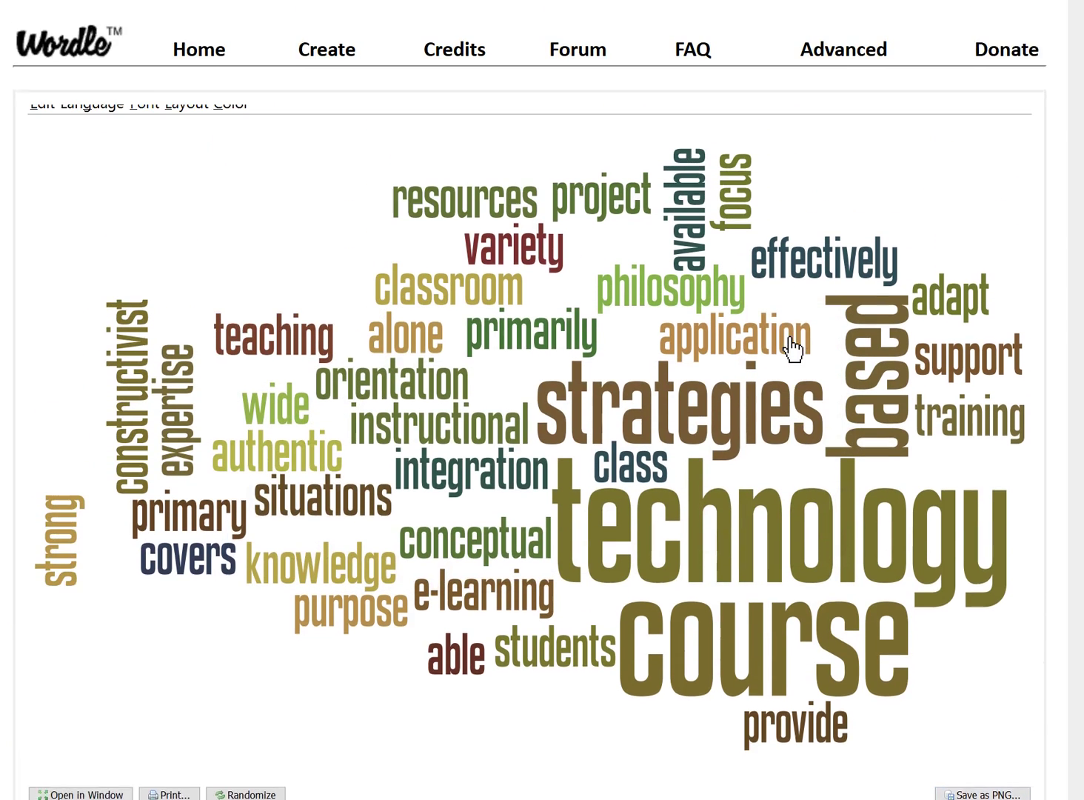